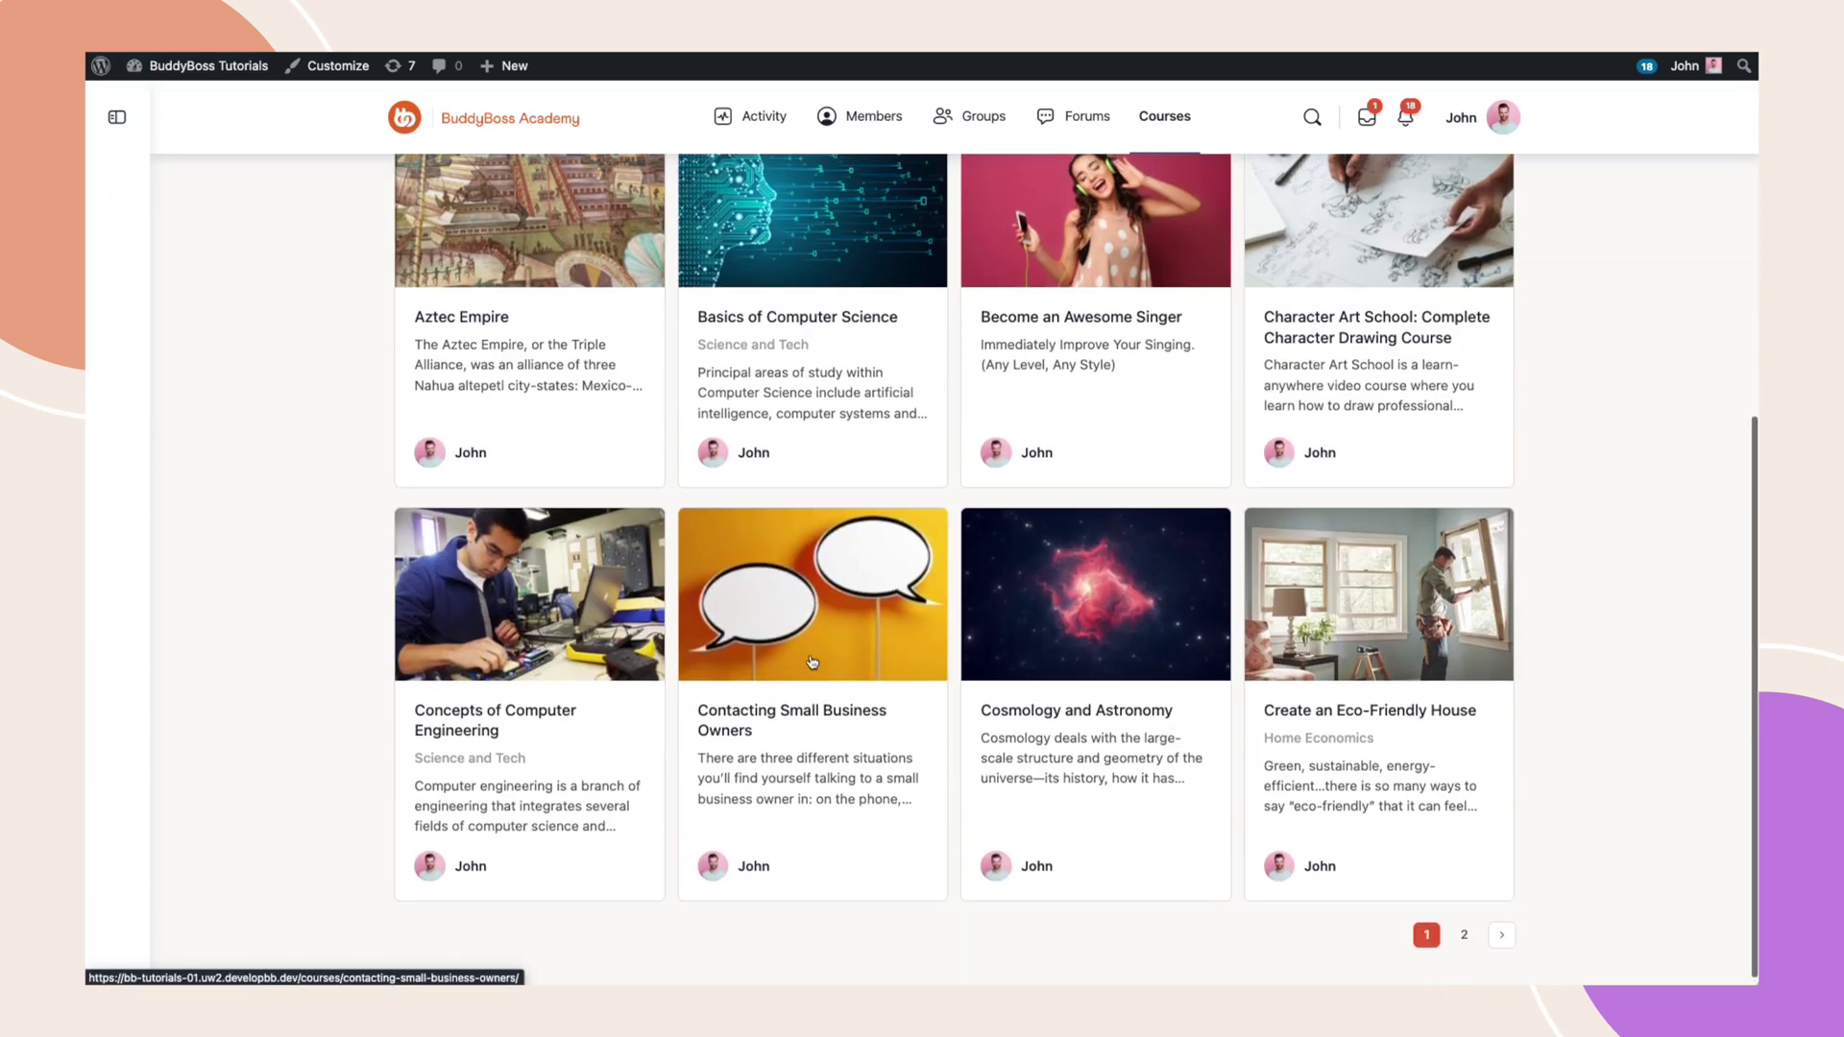
pyautogui.scroll(5, 812, 662)
# - Peek at the category filter, view A Life of Happiness's Welcome lesson, then return to Courses
pyautogui.click(477, 205)
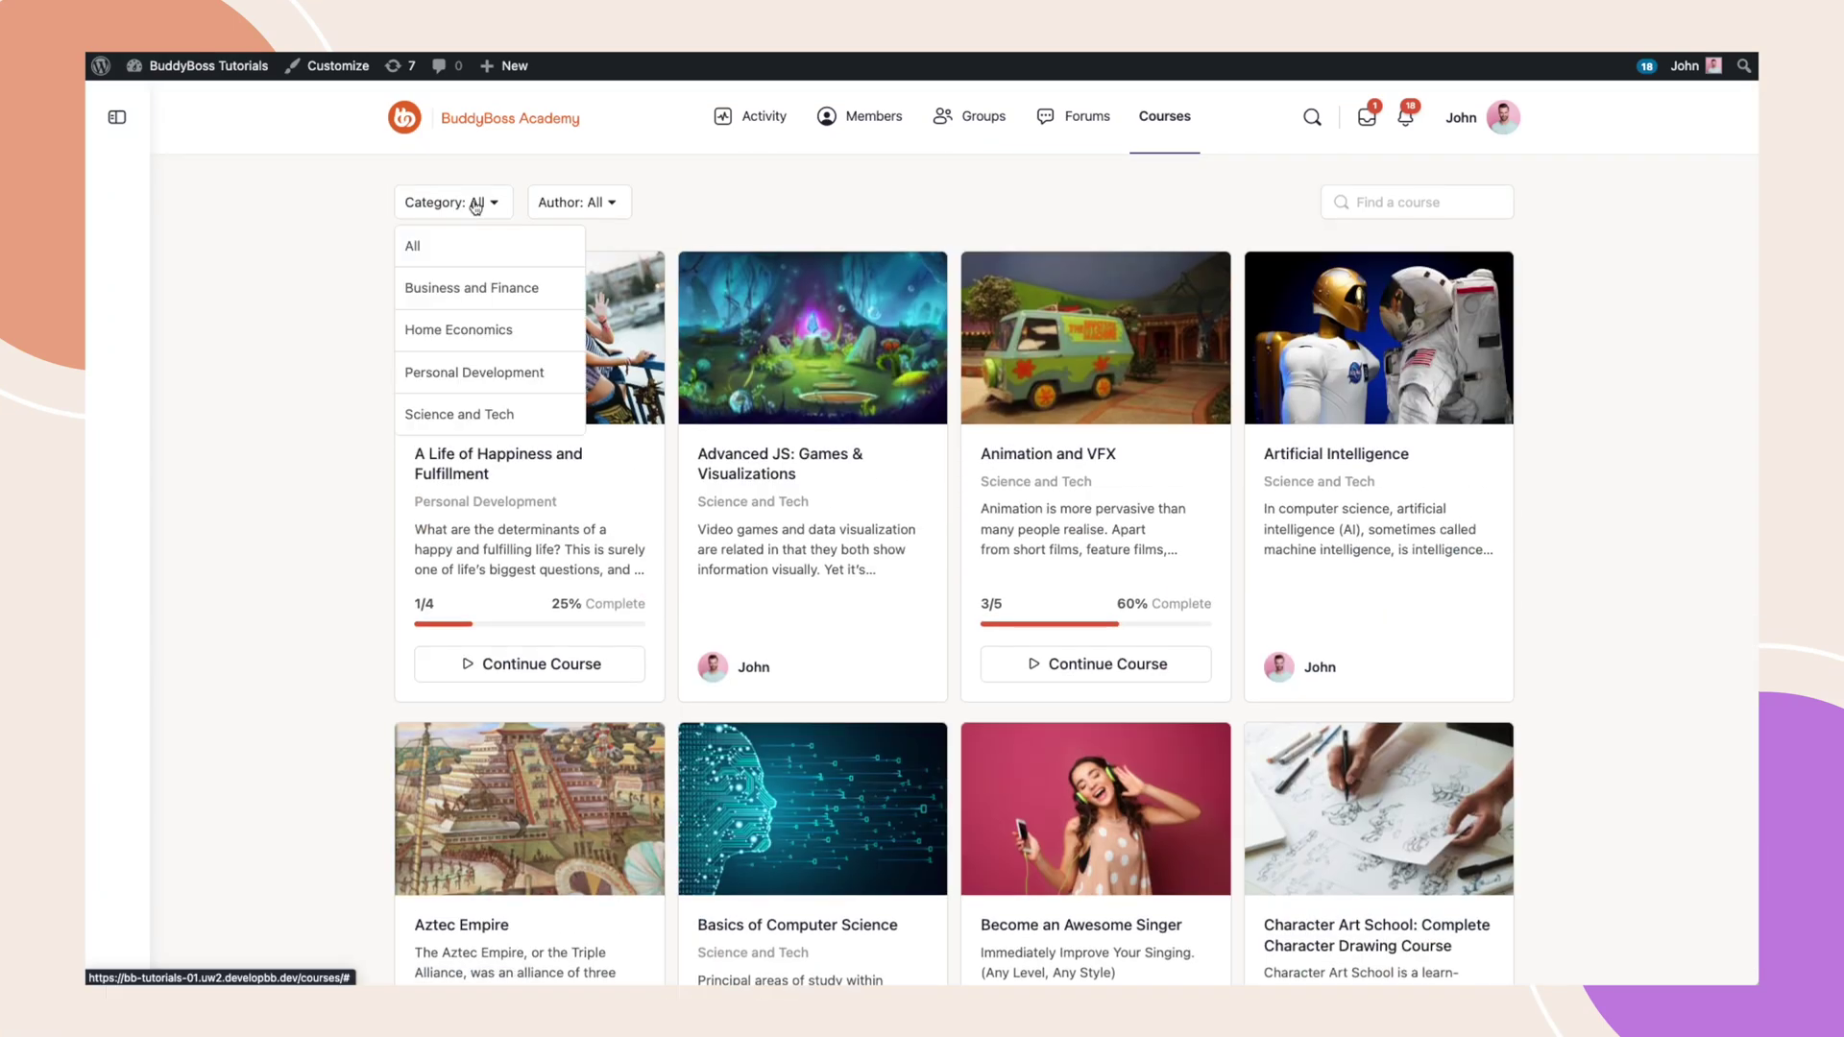
pyautogui.click(475, 206)
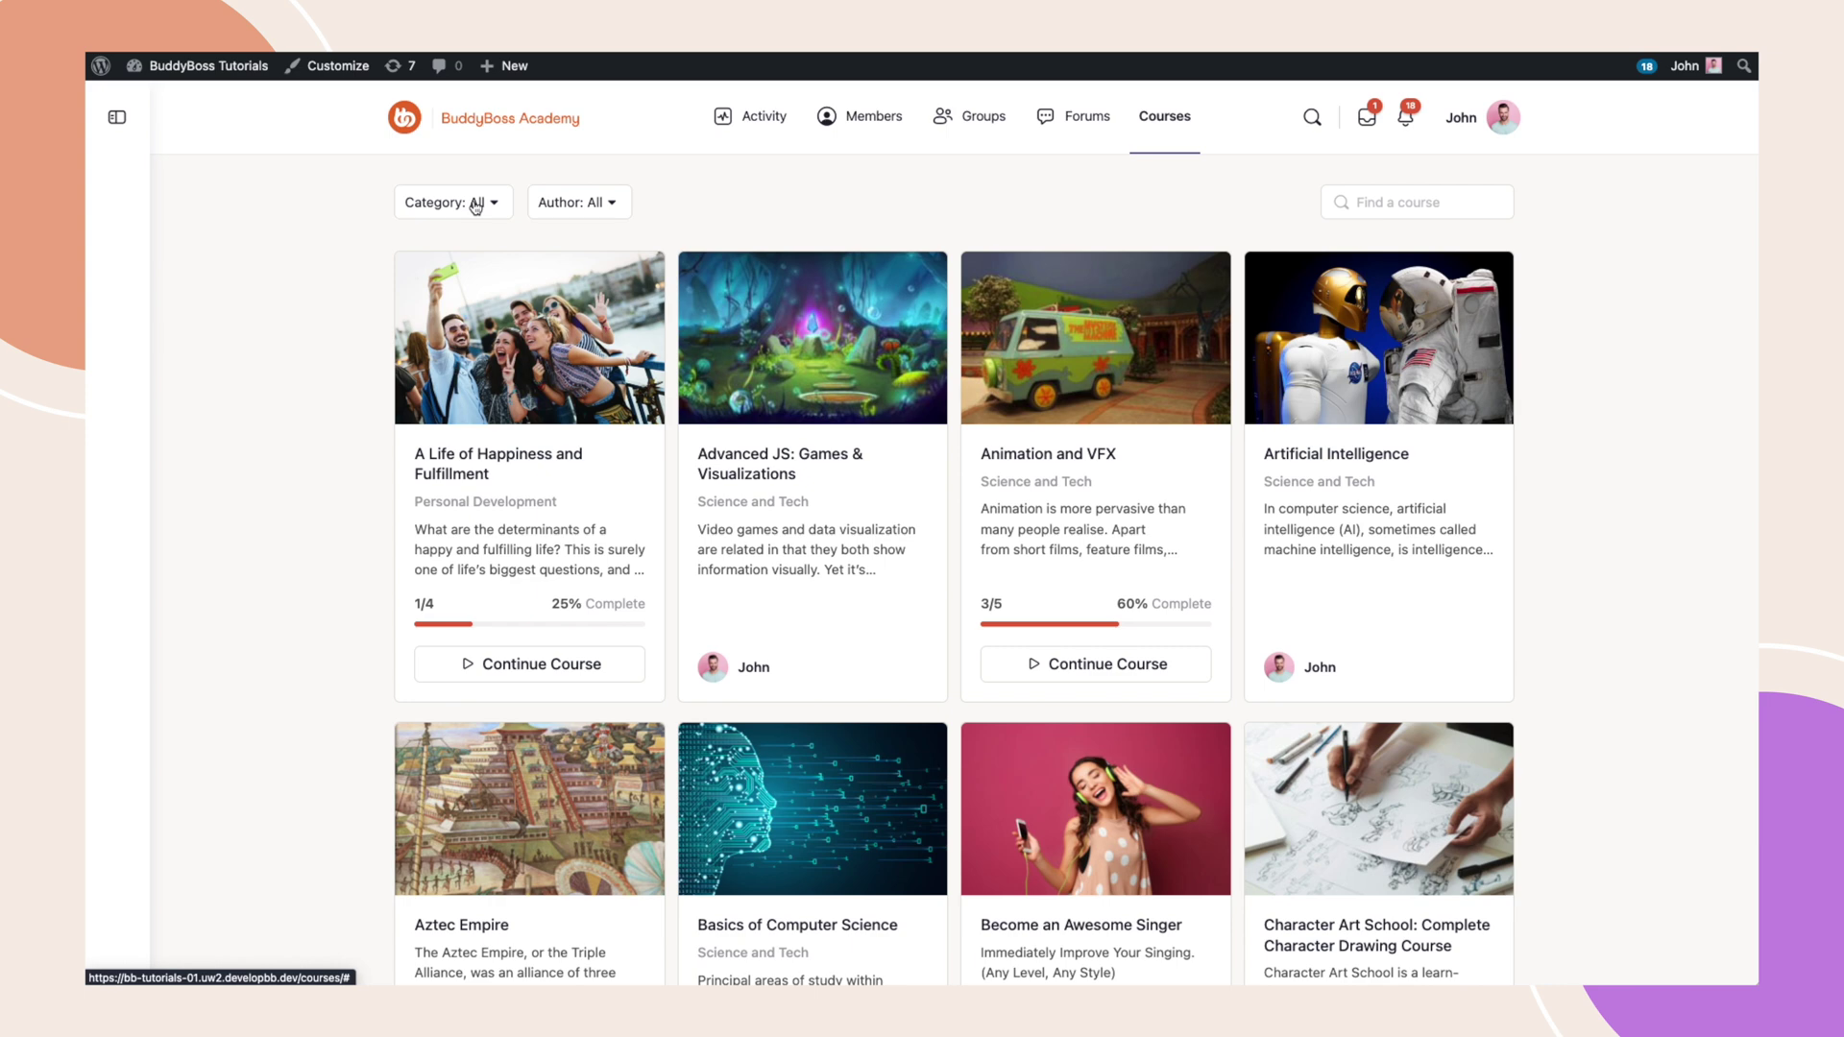
pyautogui.click(484, 459)
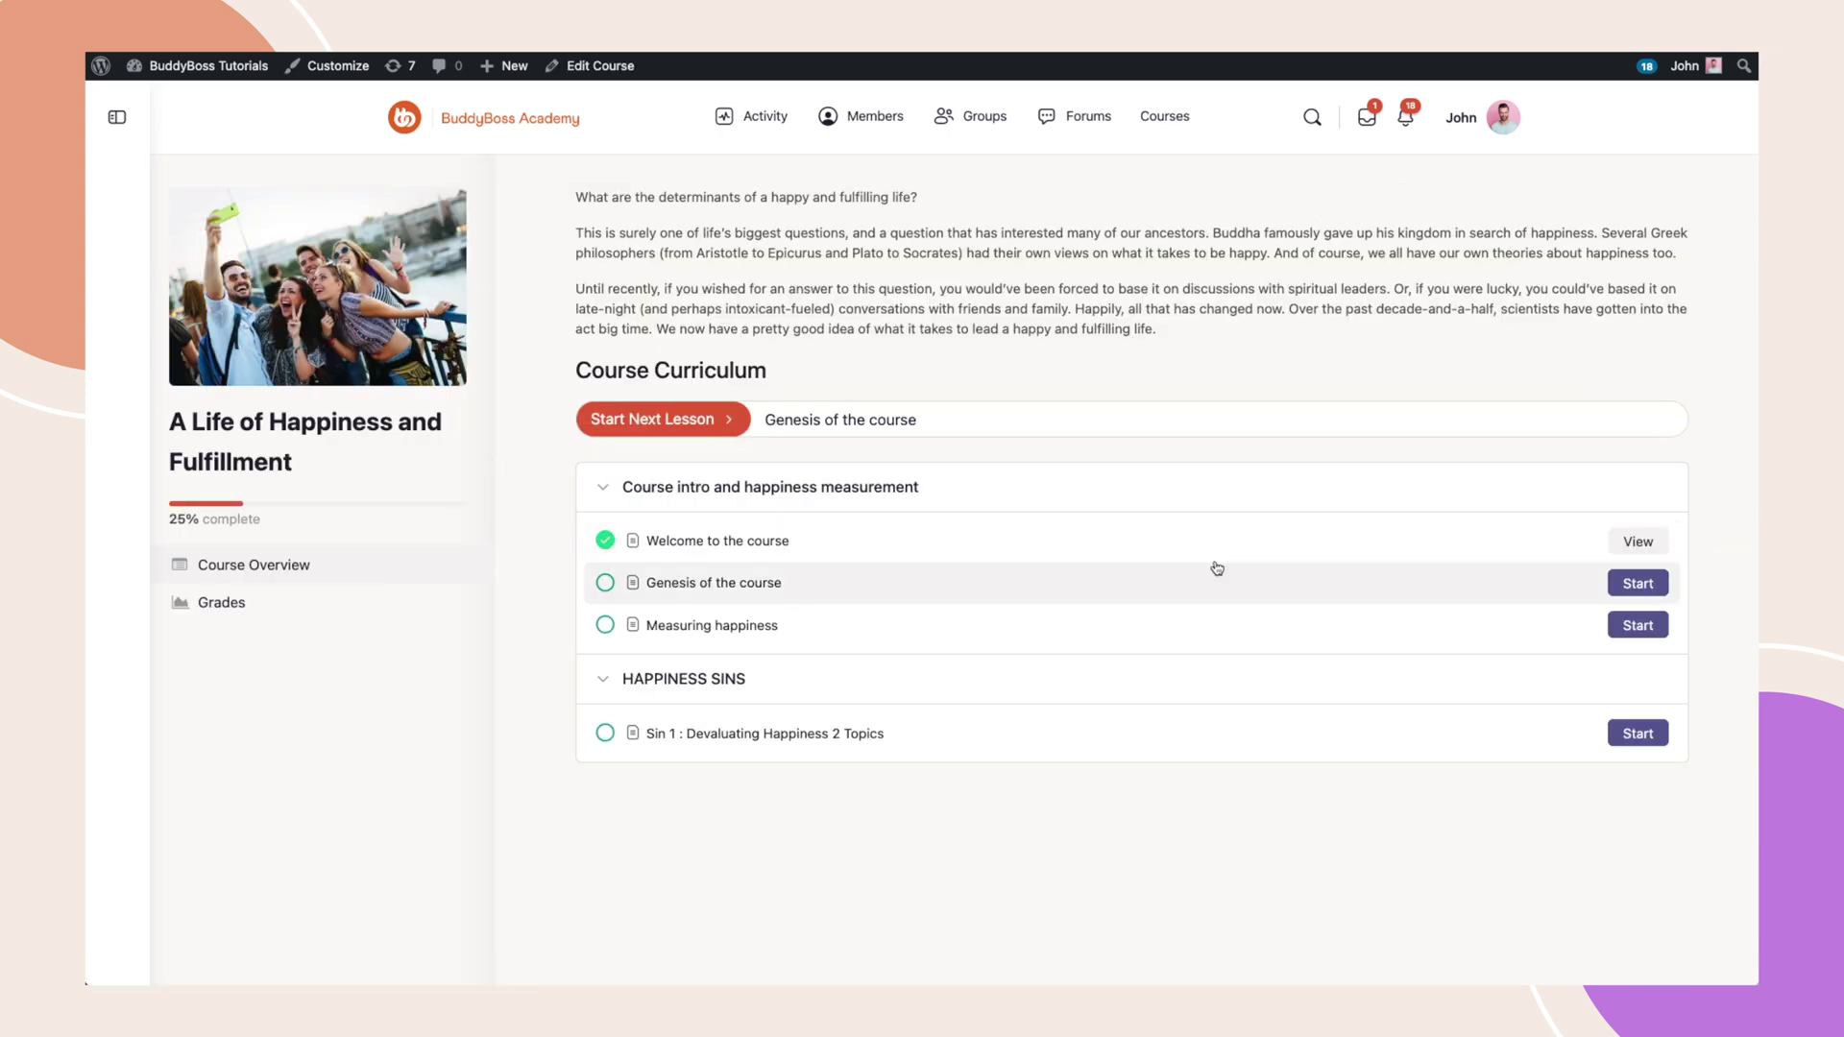
pyautogui.click(1628, 543)
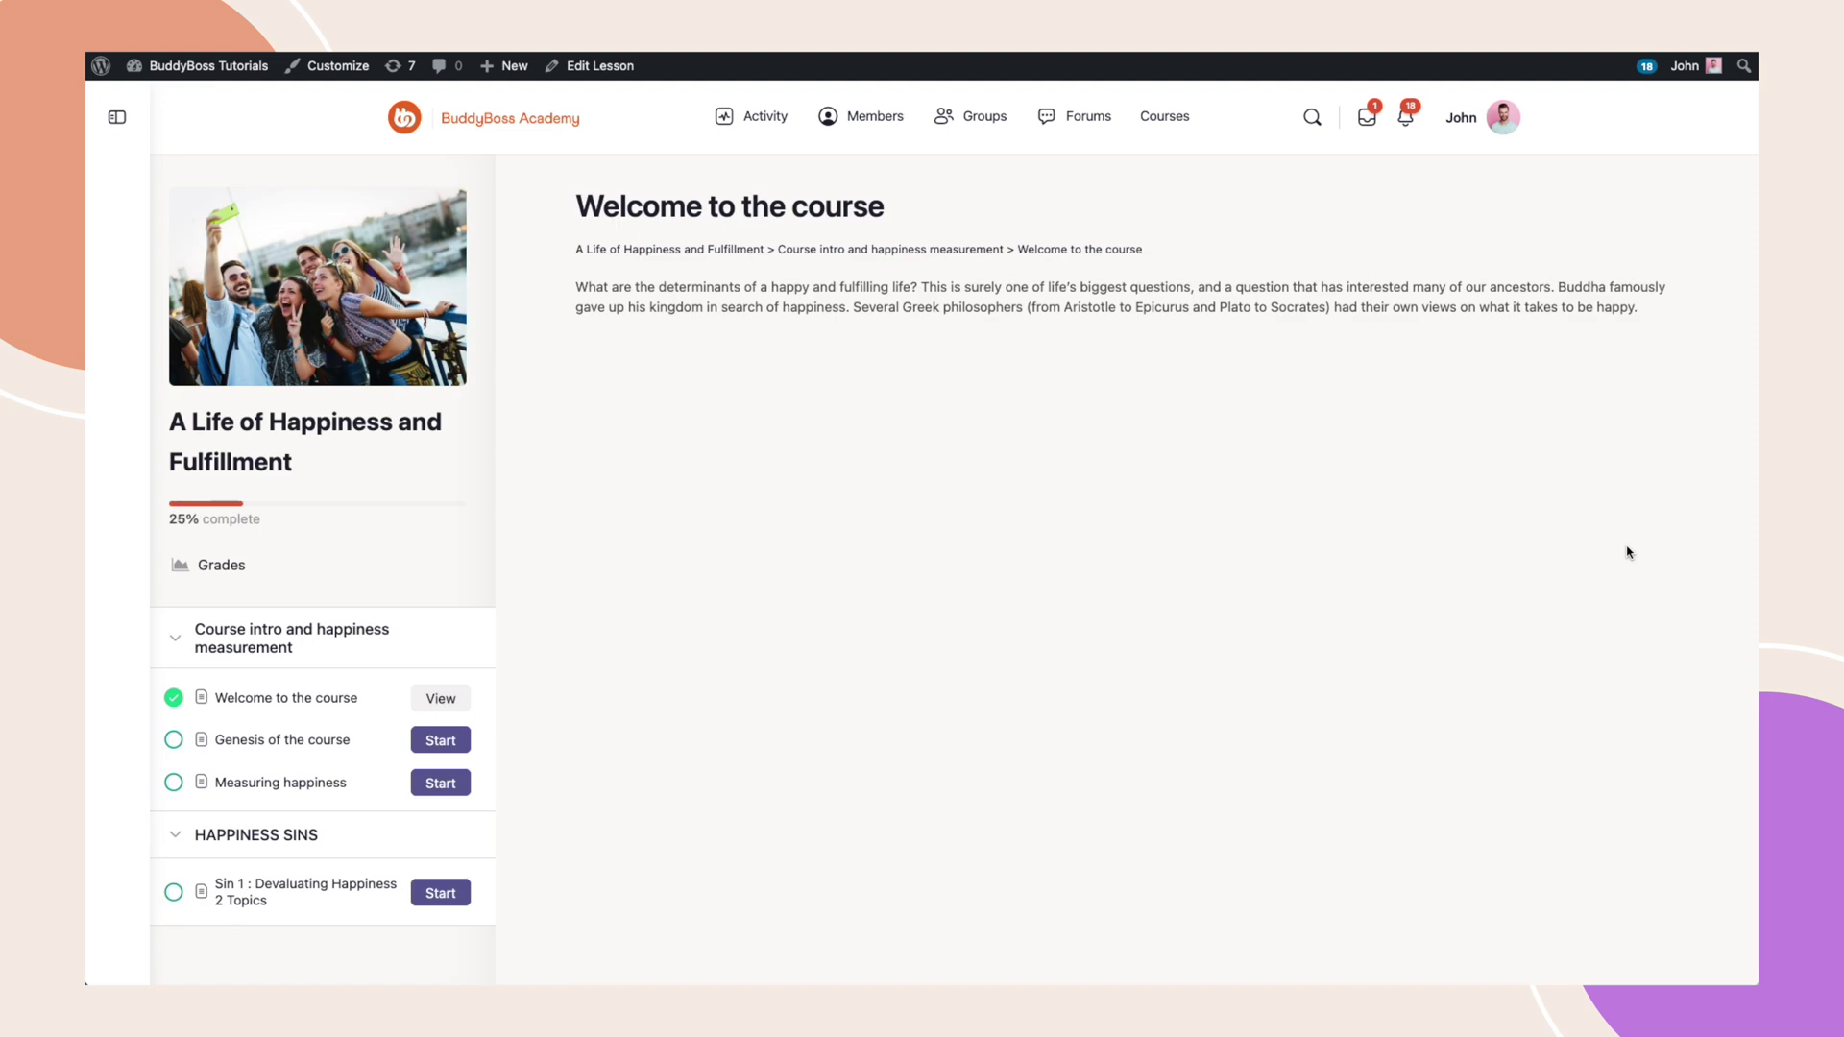
pyautogui.scroll(-2, 1243, 791)
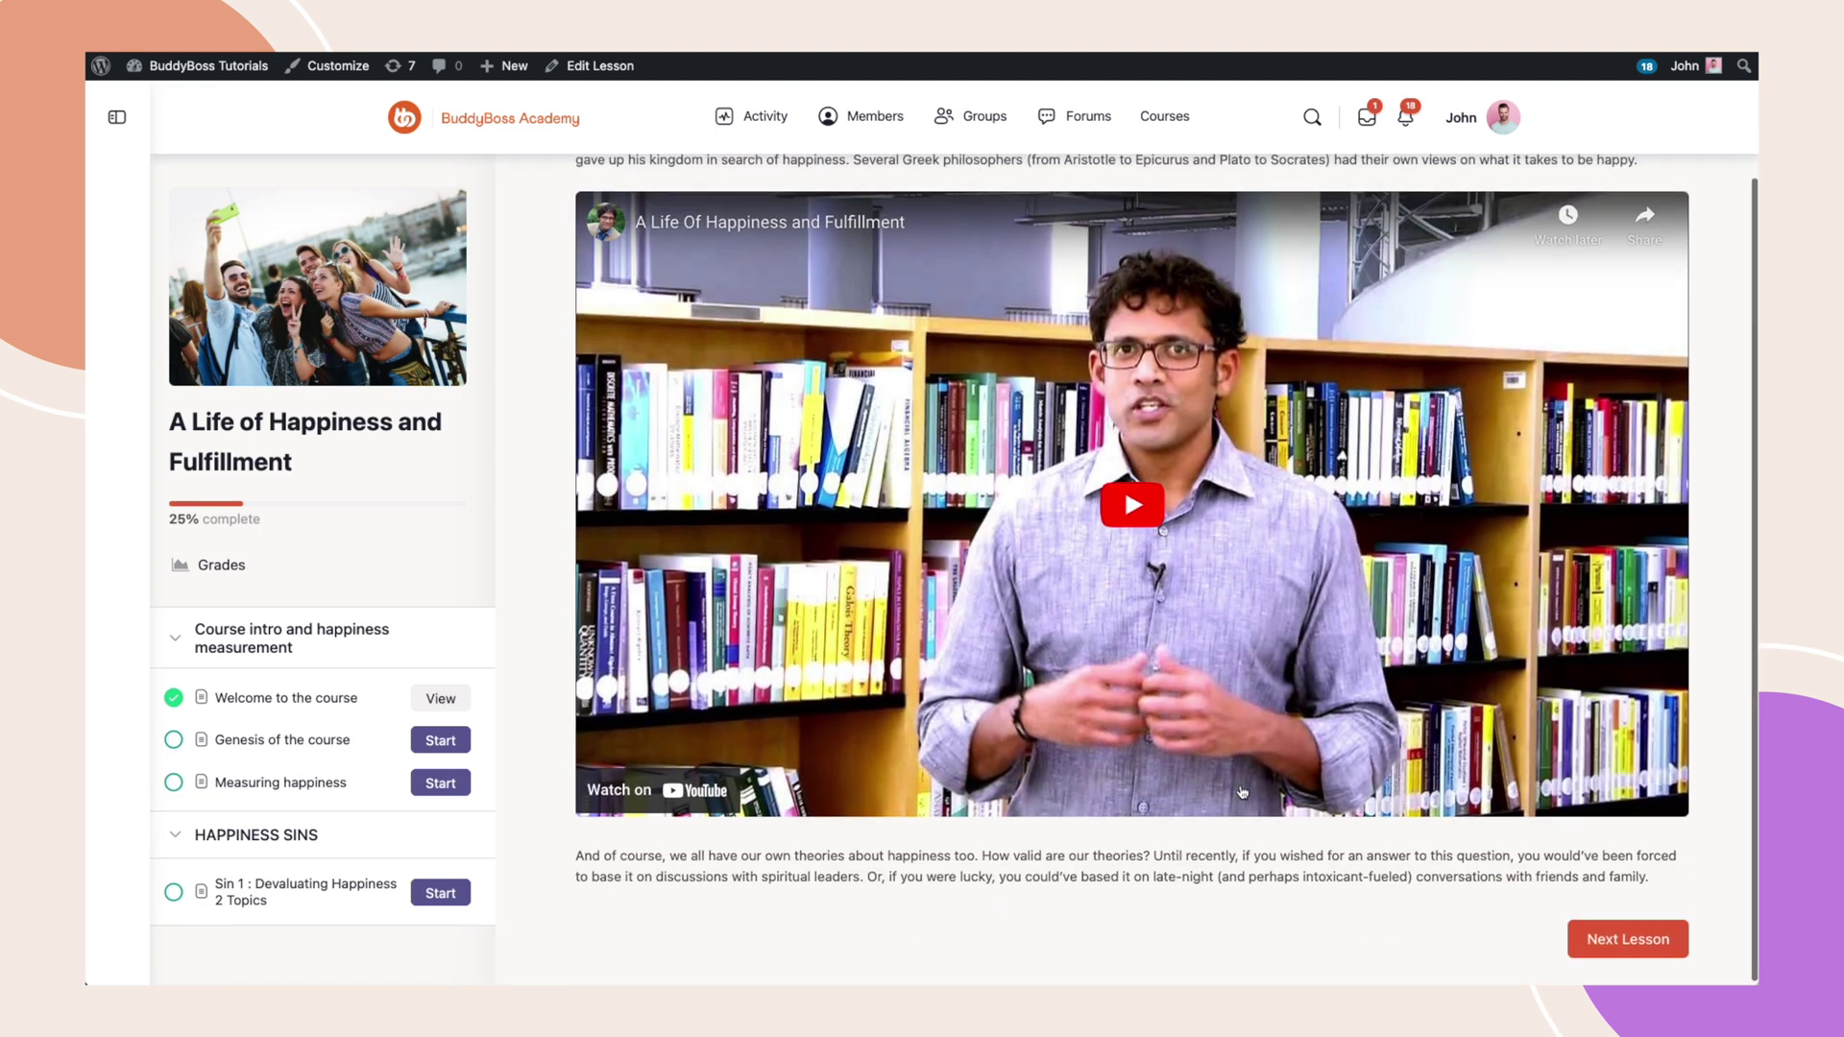
pyautogui.scroll(2, 1242, 790)
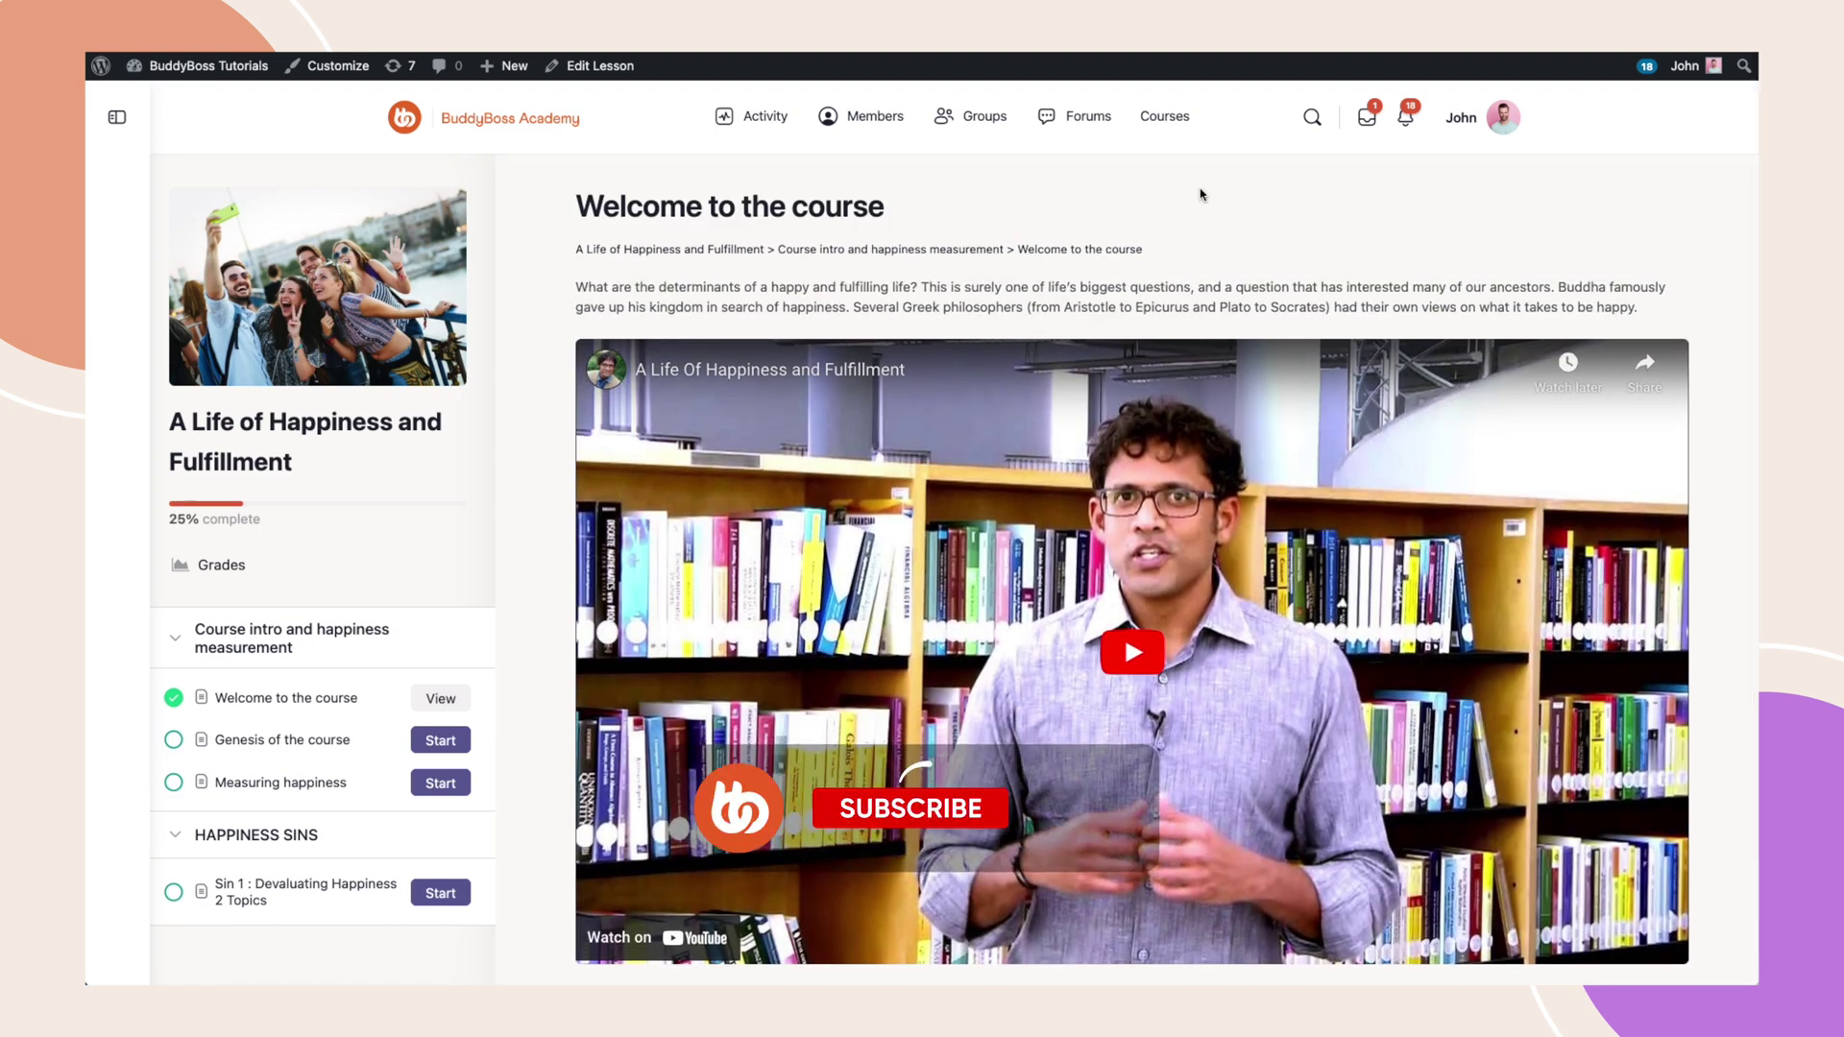
pyautogui.click(1165, 117)
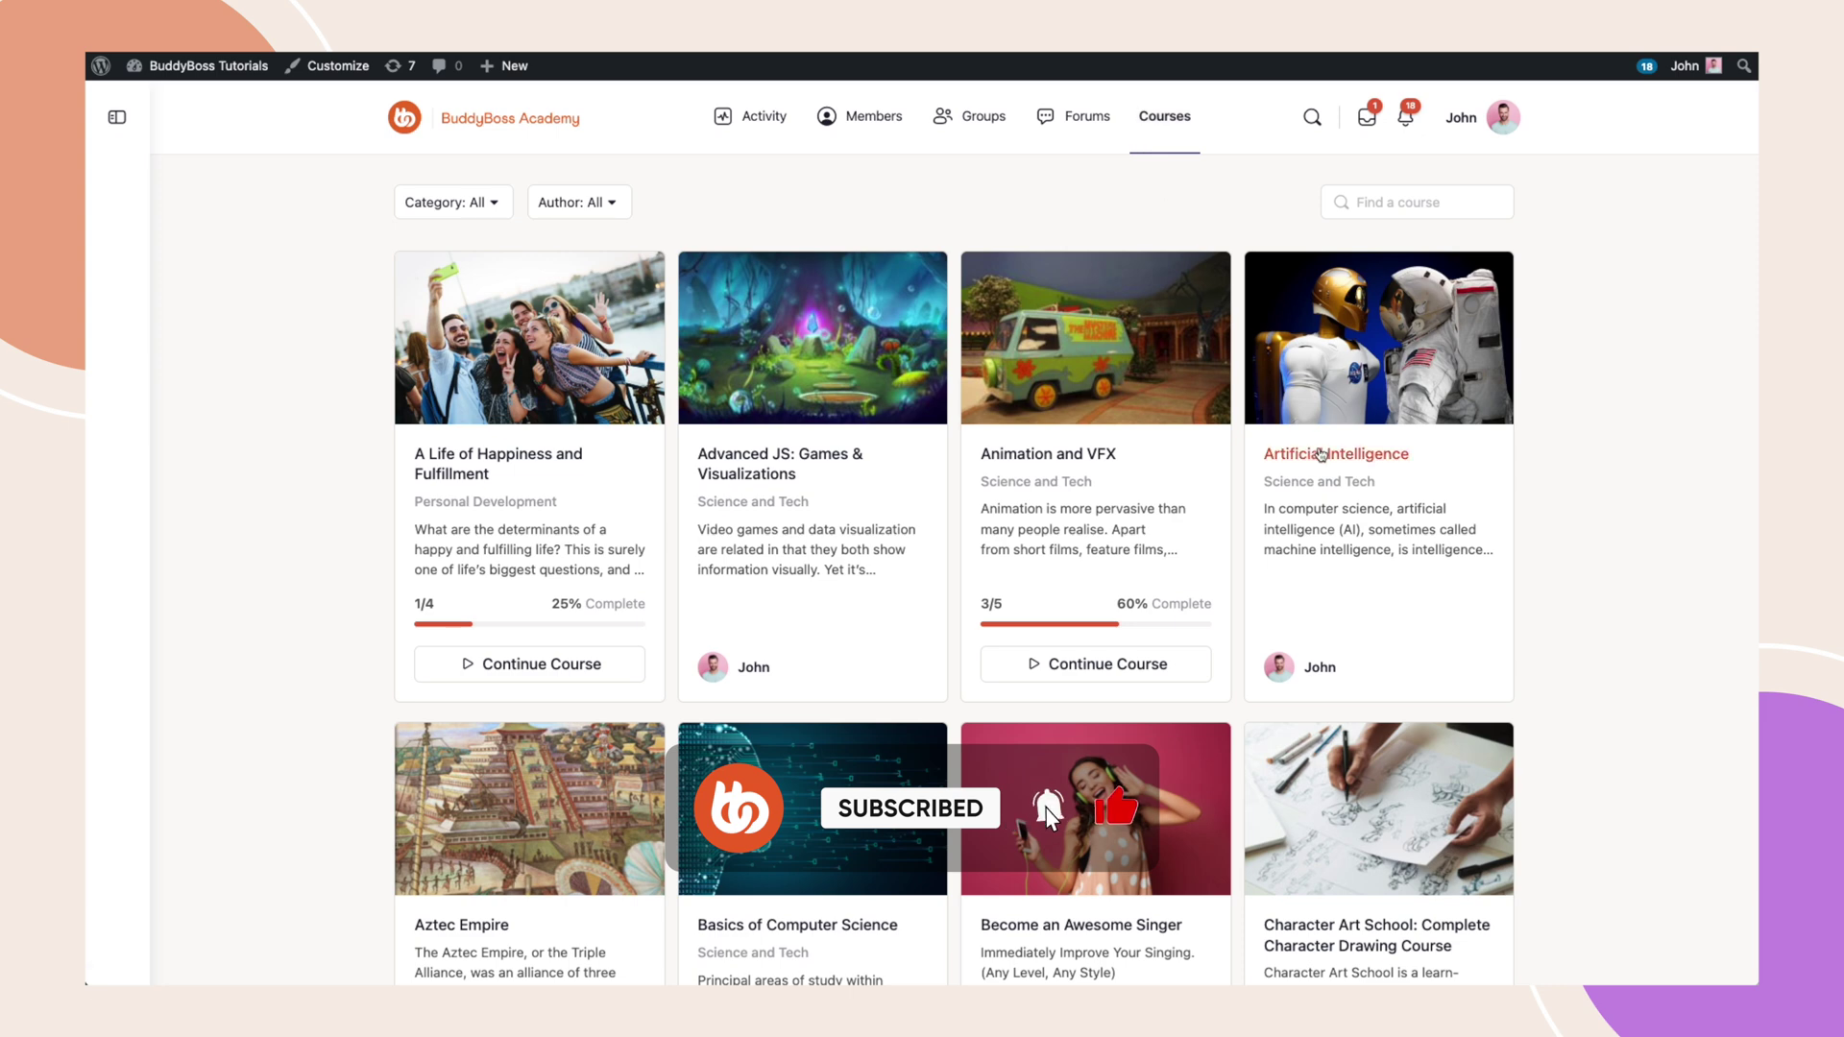
# - Open Artificial Intelligence, review the Innovation Club group's linked courses, and return to Courses
pyautogui.click(1319, 455)
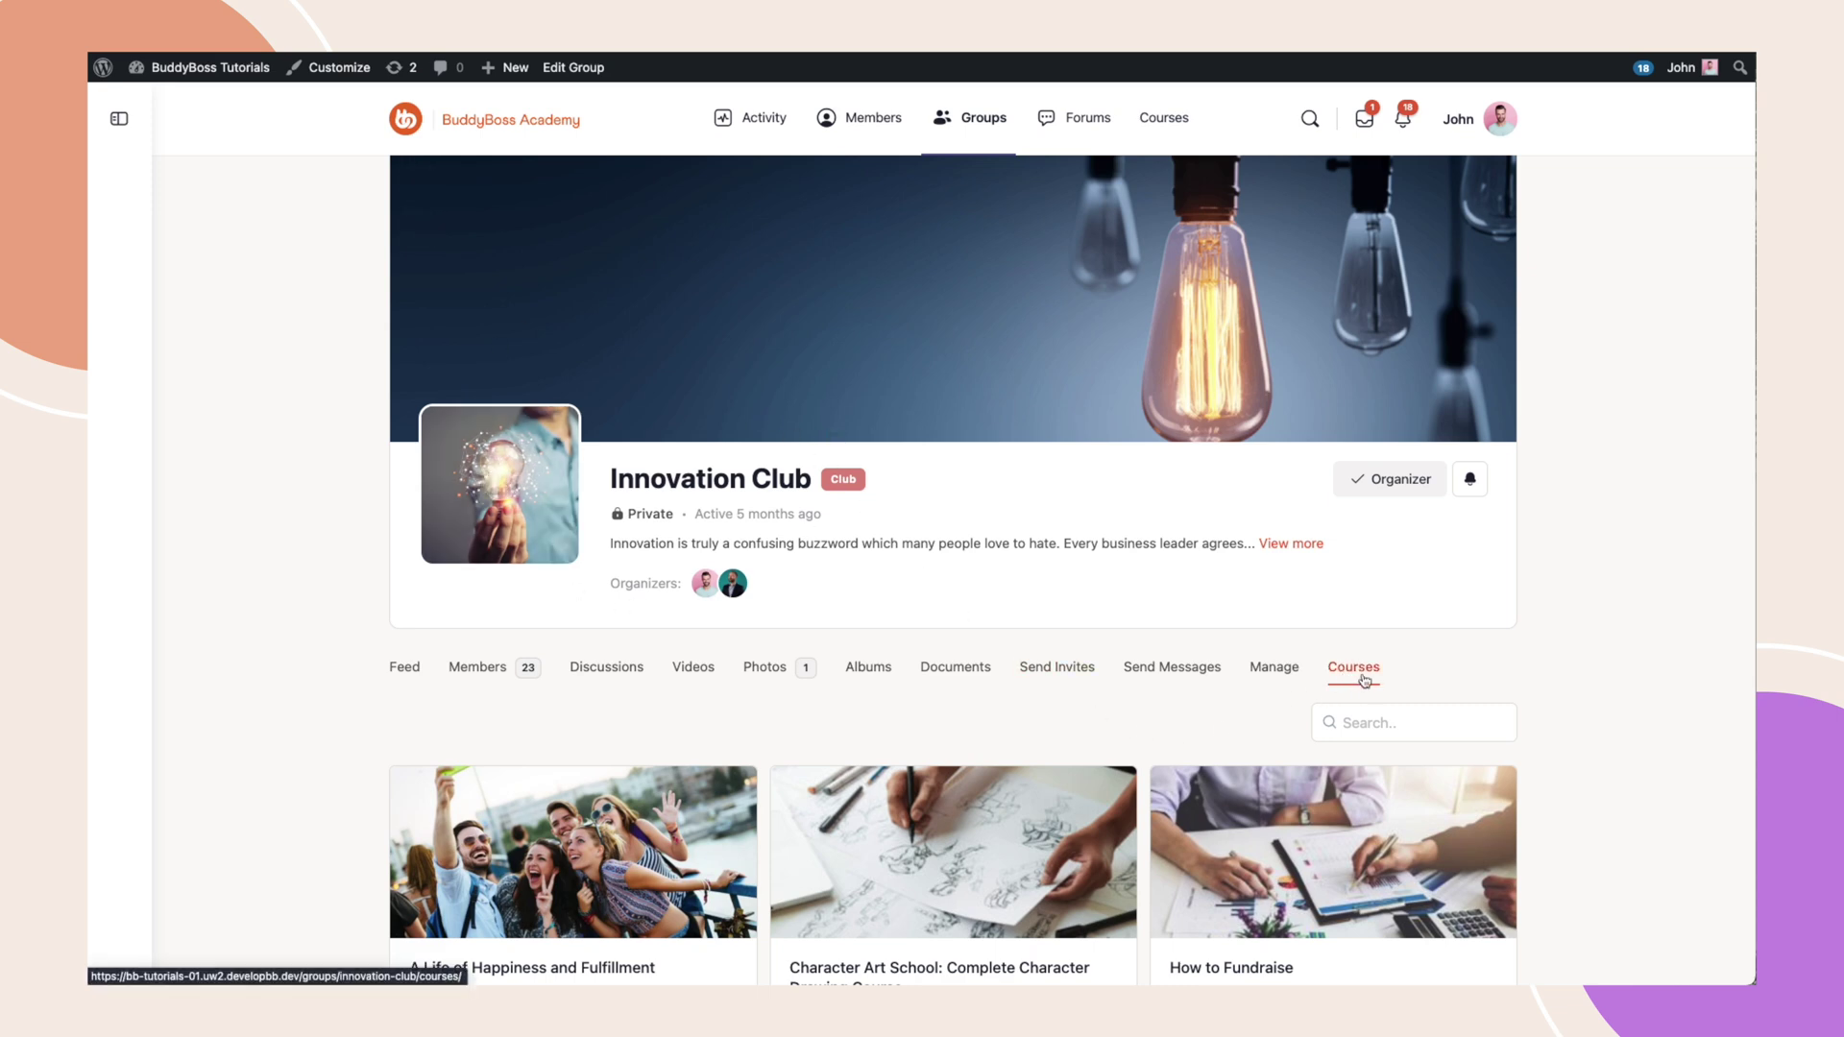
pyautogui.scroll(-3, 1363, 680)
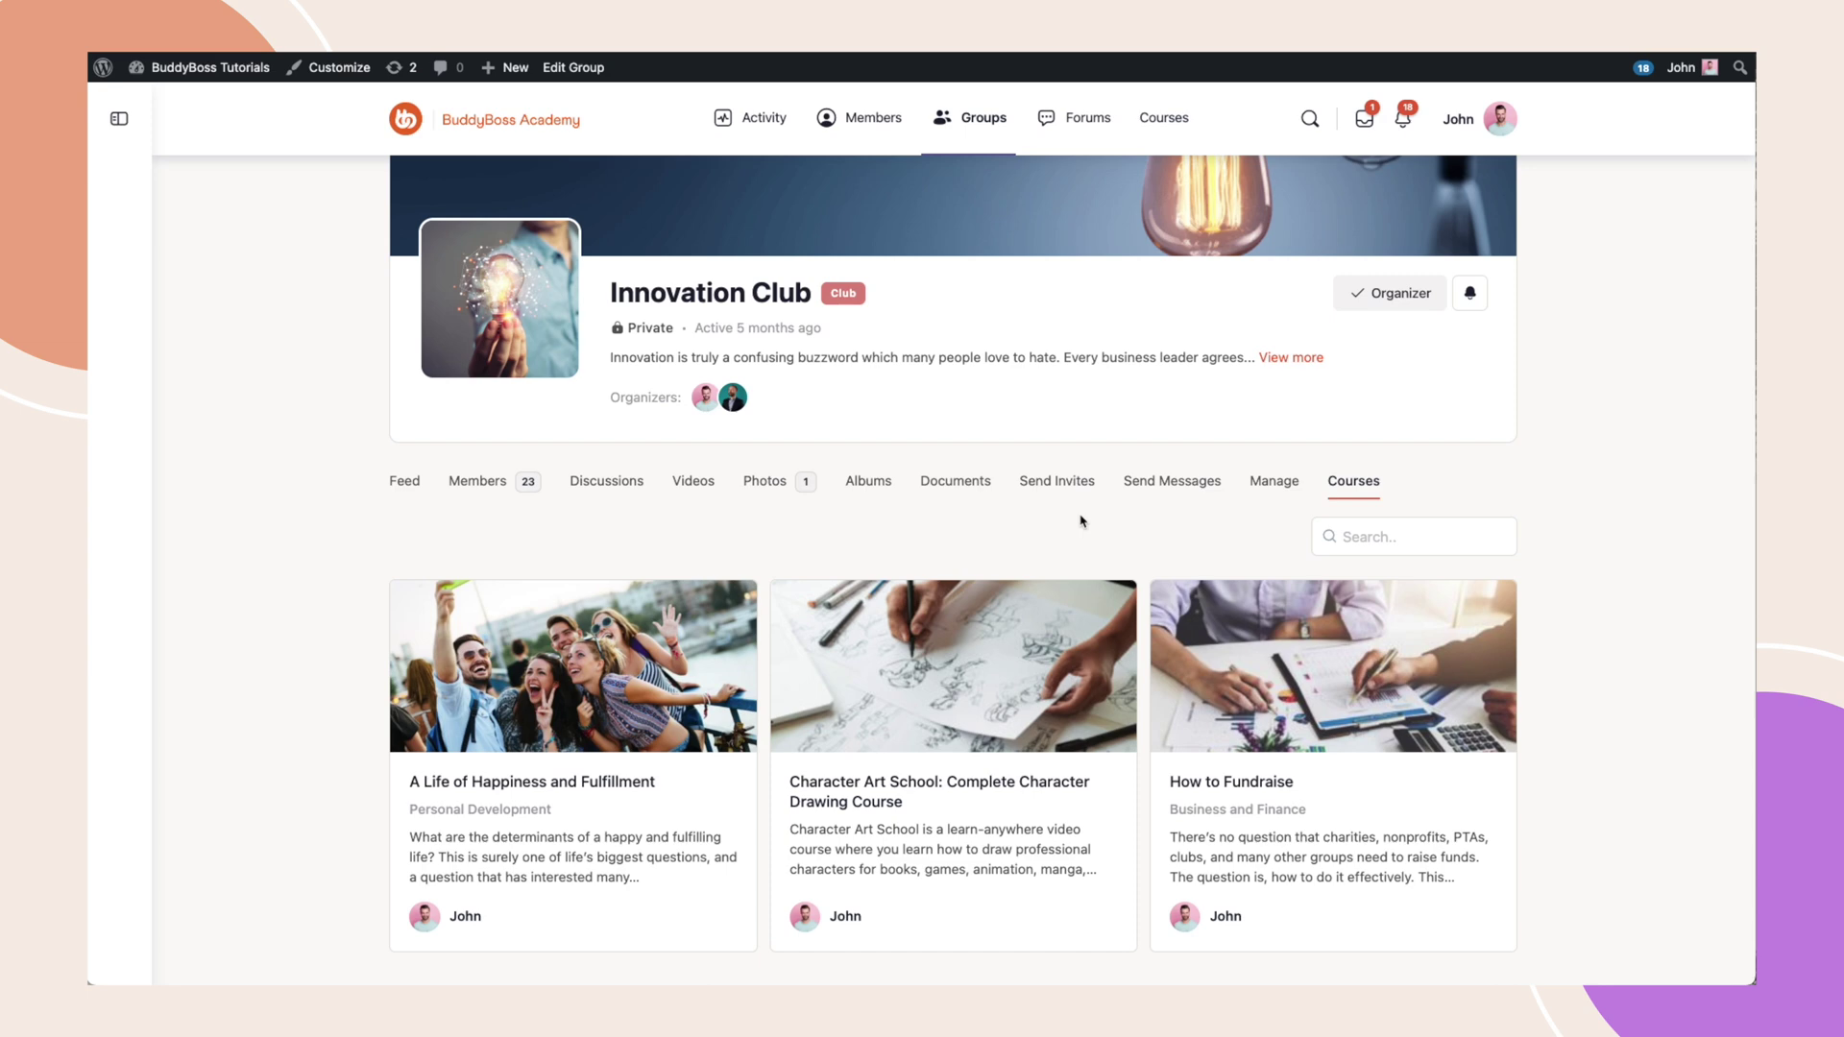
pyautogui.click(1168, 119)
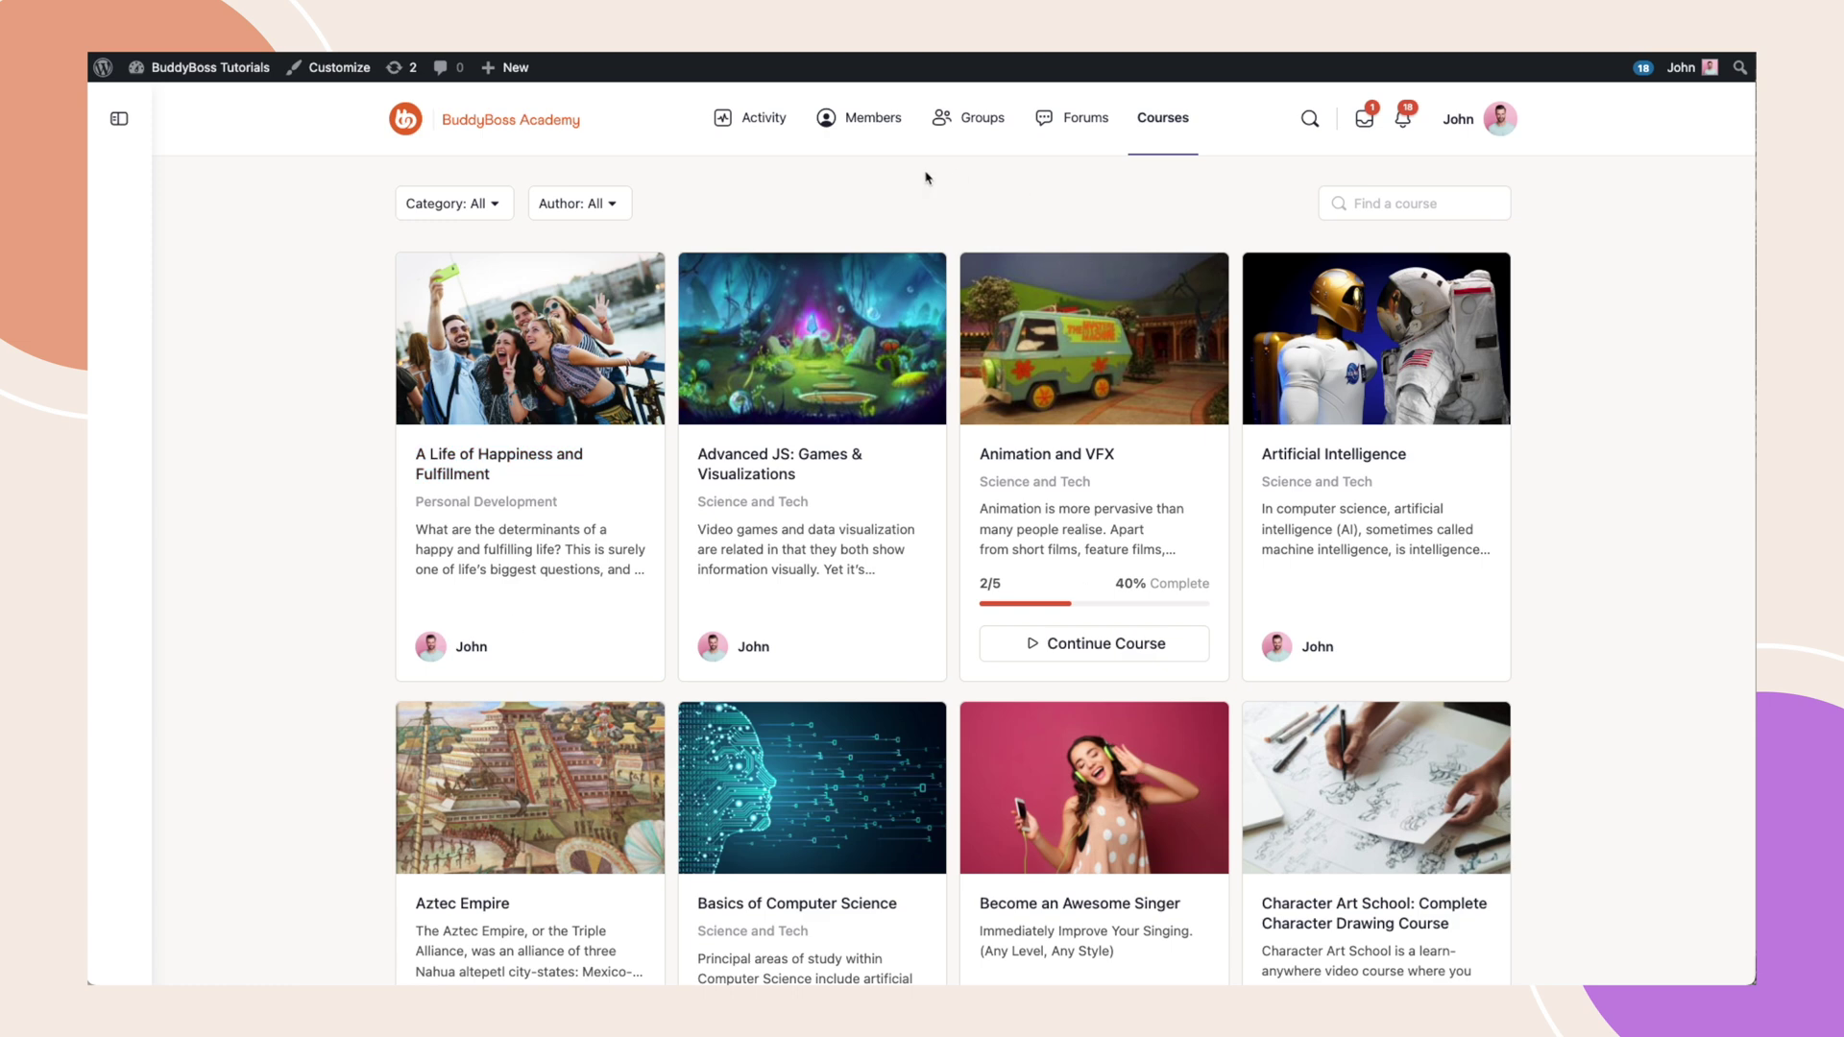
# - Reach the BuddyBoss Integrations > MemberPress settings in the WordPress admin
pyautogui.click(466, 466)
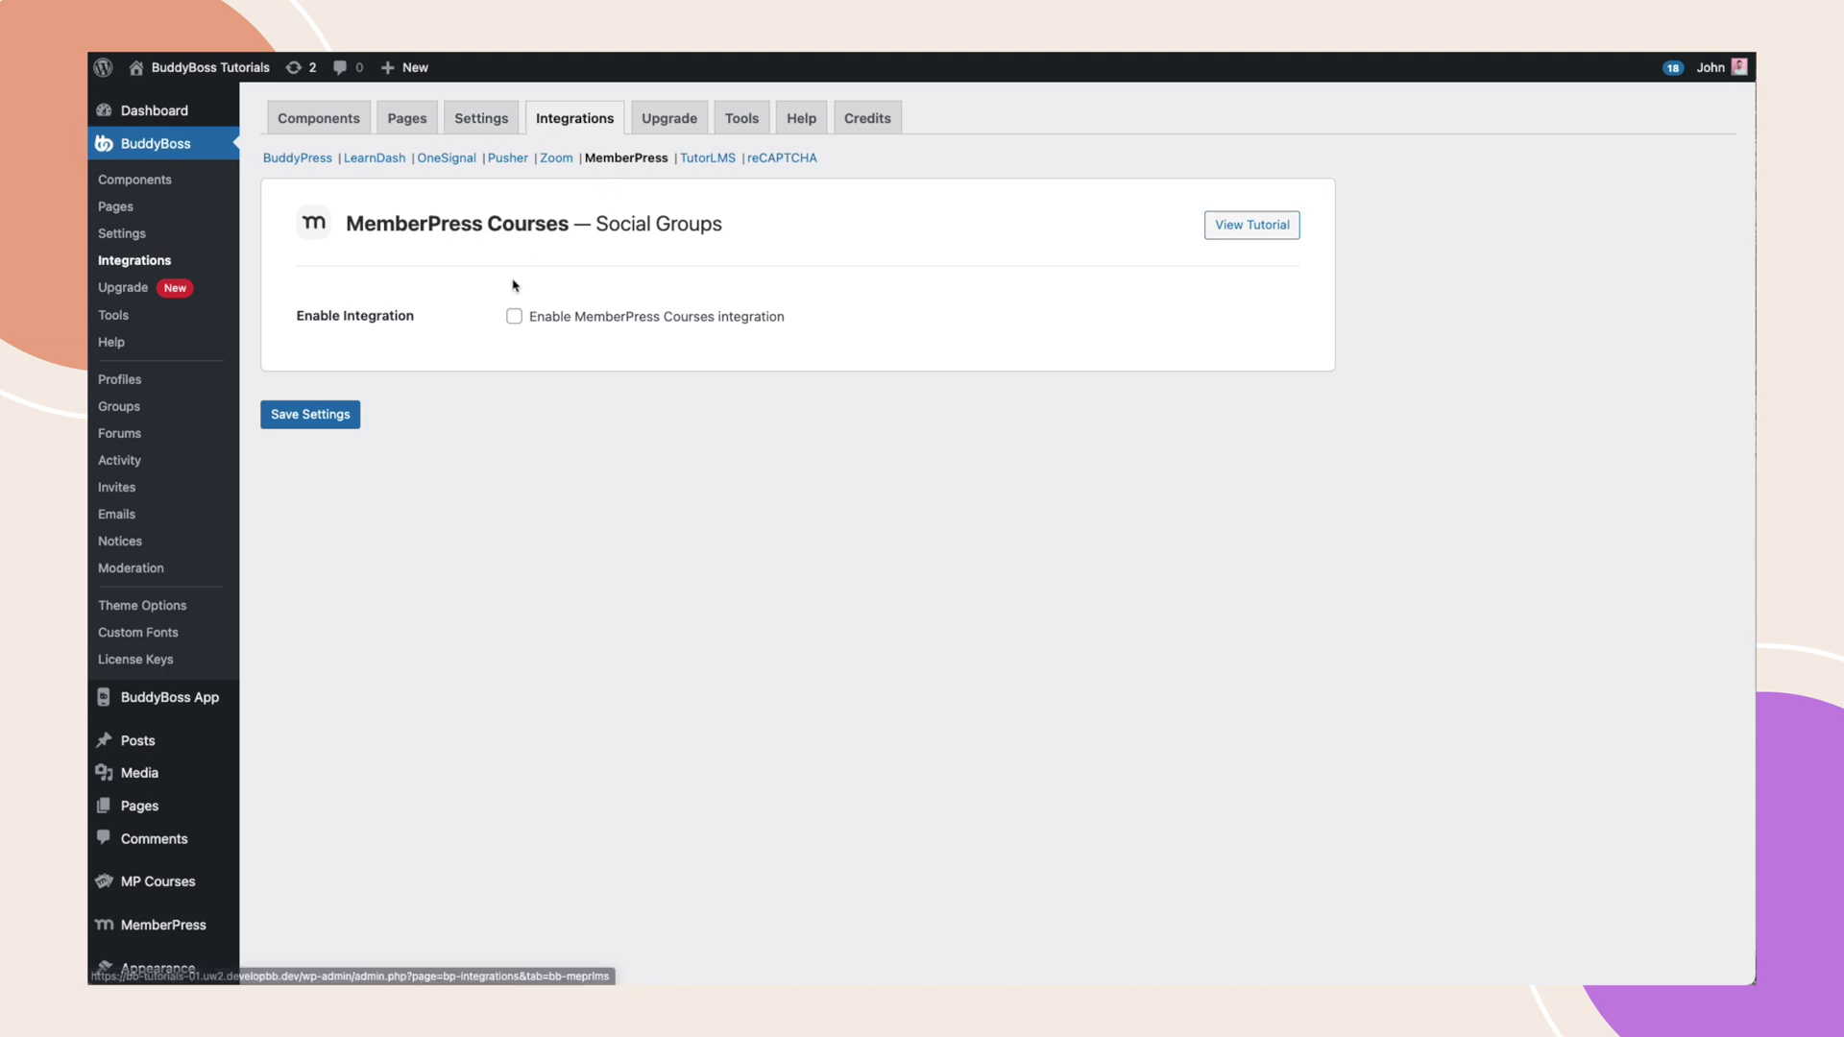
# - Enable and save the MemberPress Courses integration, and allow linking courses to groups
pyautogui.click(514, 317)
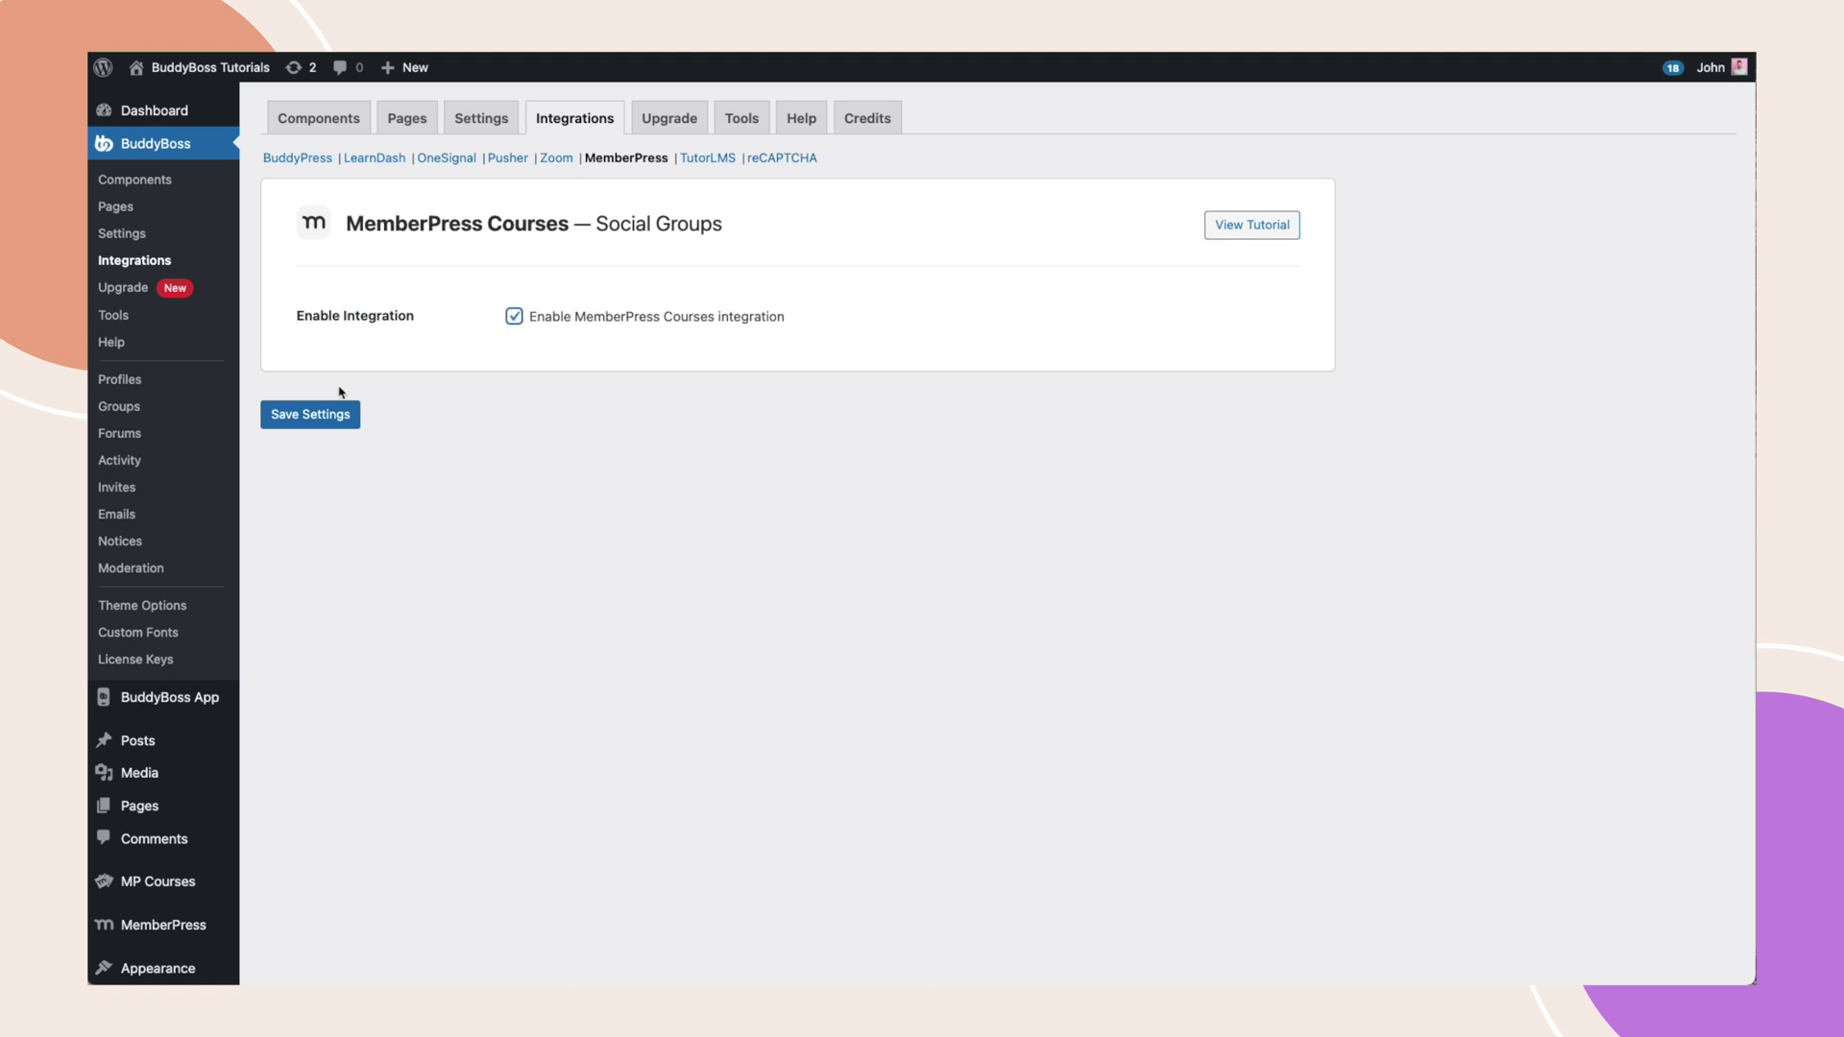
pyautogui.click(314, 417)
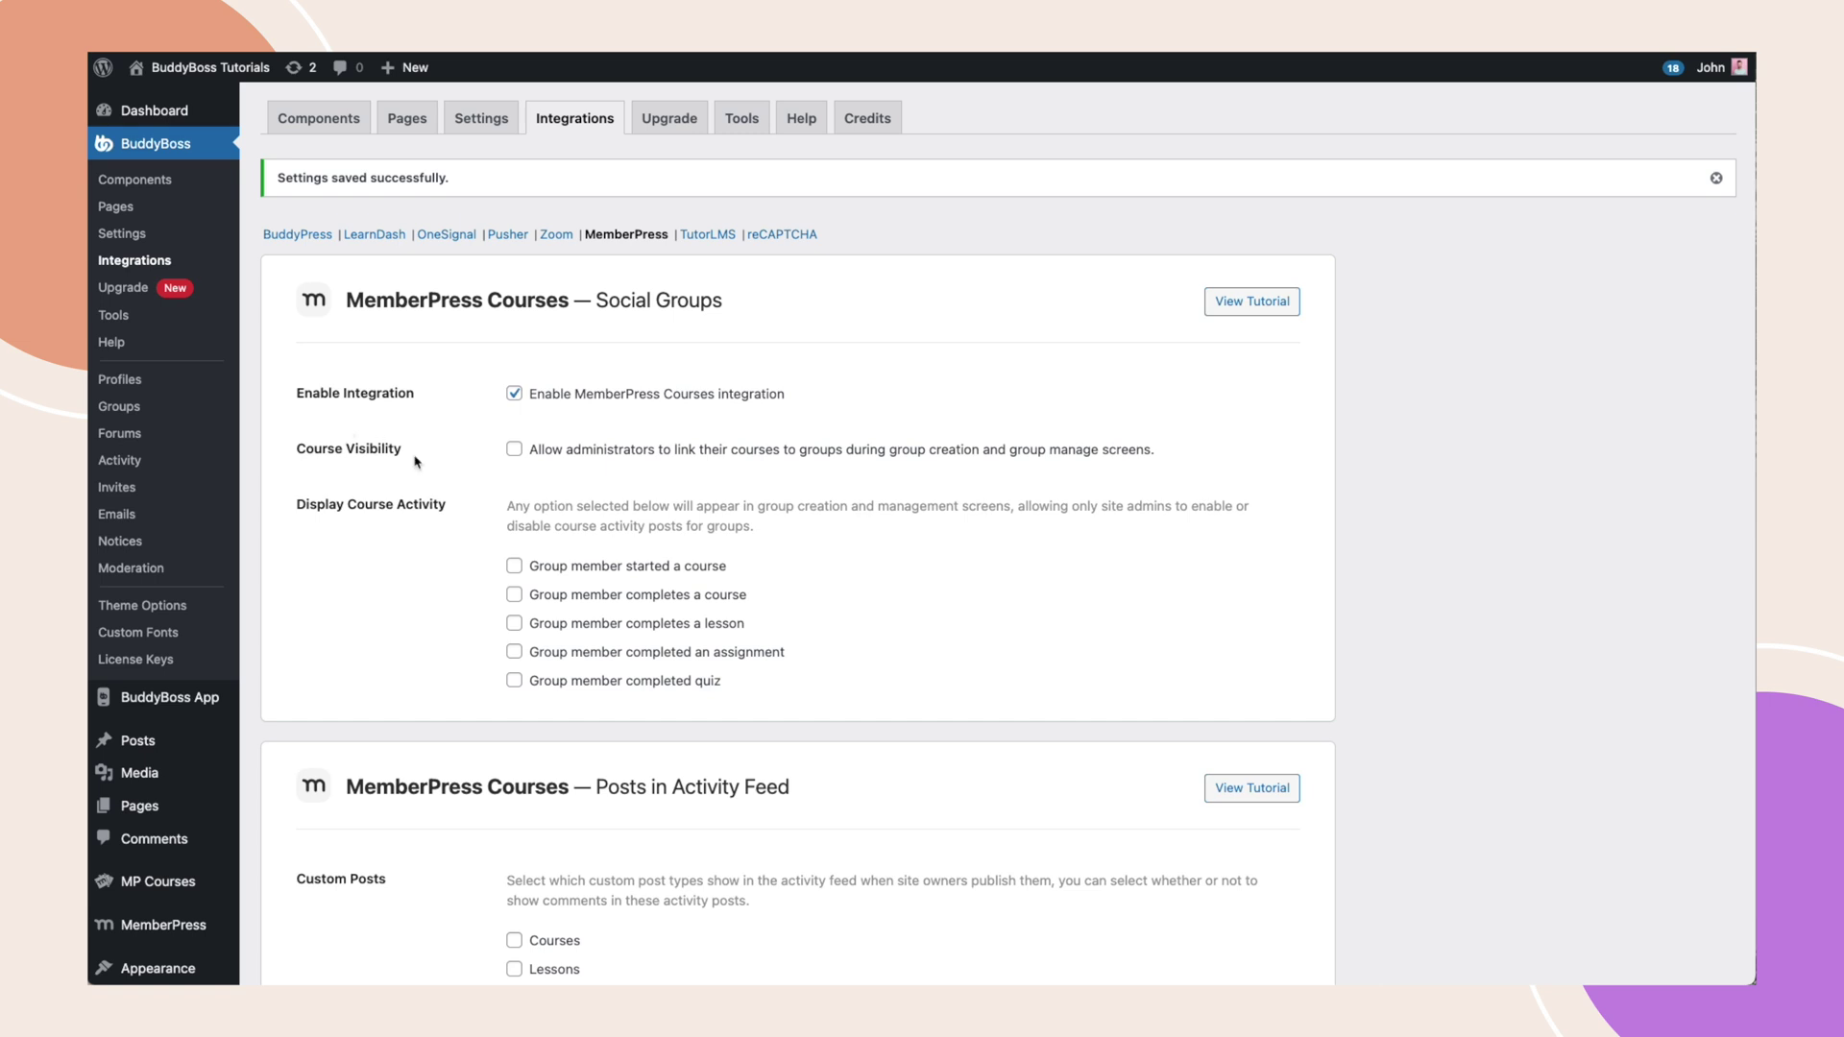
pyautogui.click(515, 451)
# - Enable all five activity posts: course started, course completed, lesson, assignment and quiz completed
pyautogui.click(514, 566)
pyautogui.click(515, 597)
pyautogui.click(515, 624)
pyautogui.click(514, 654)
pyautogui.click(515, 682)
pyautogui.scroll(-5, 637, 820)
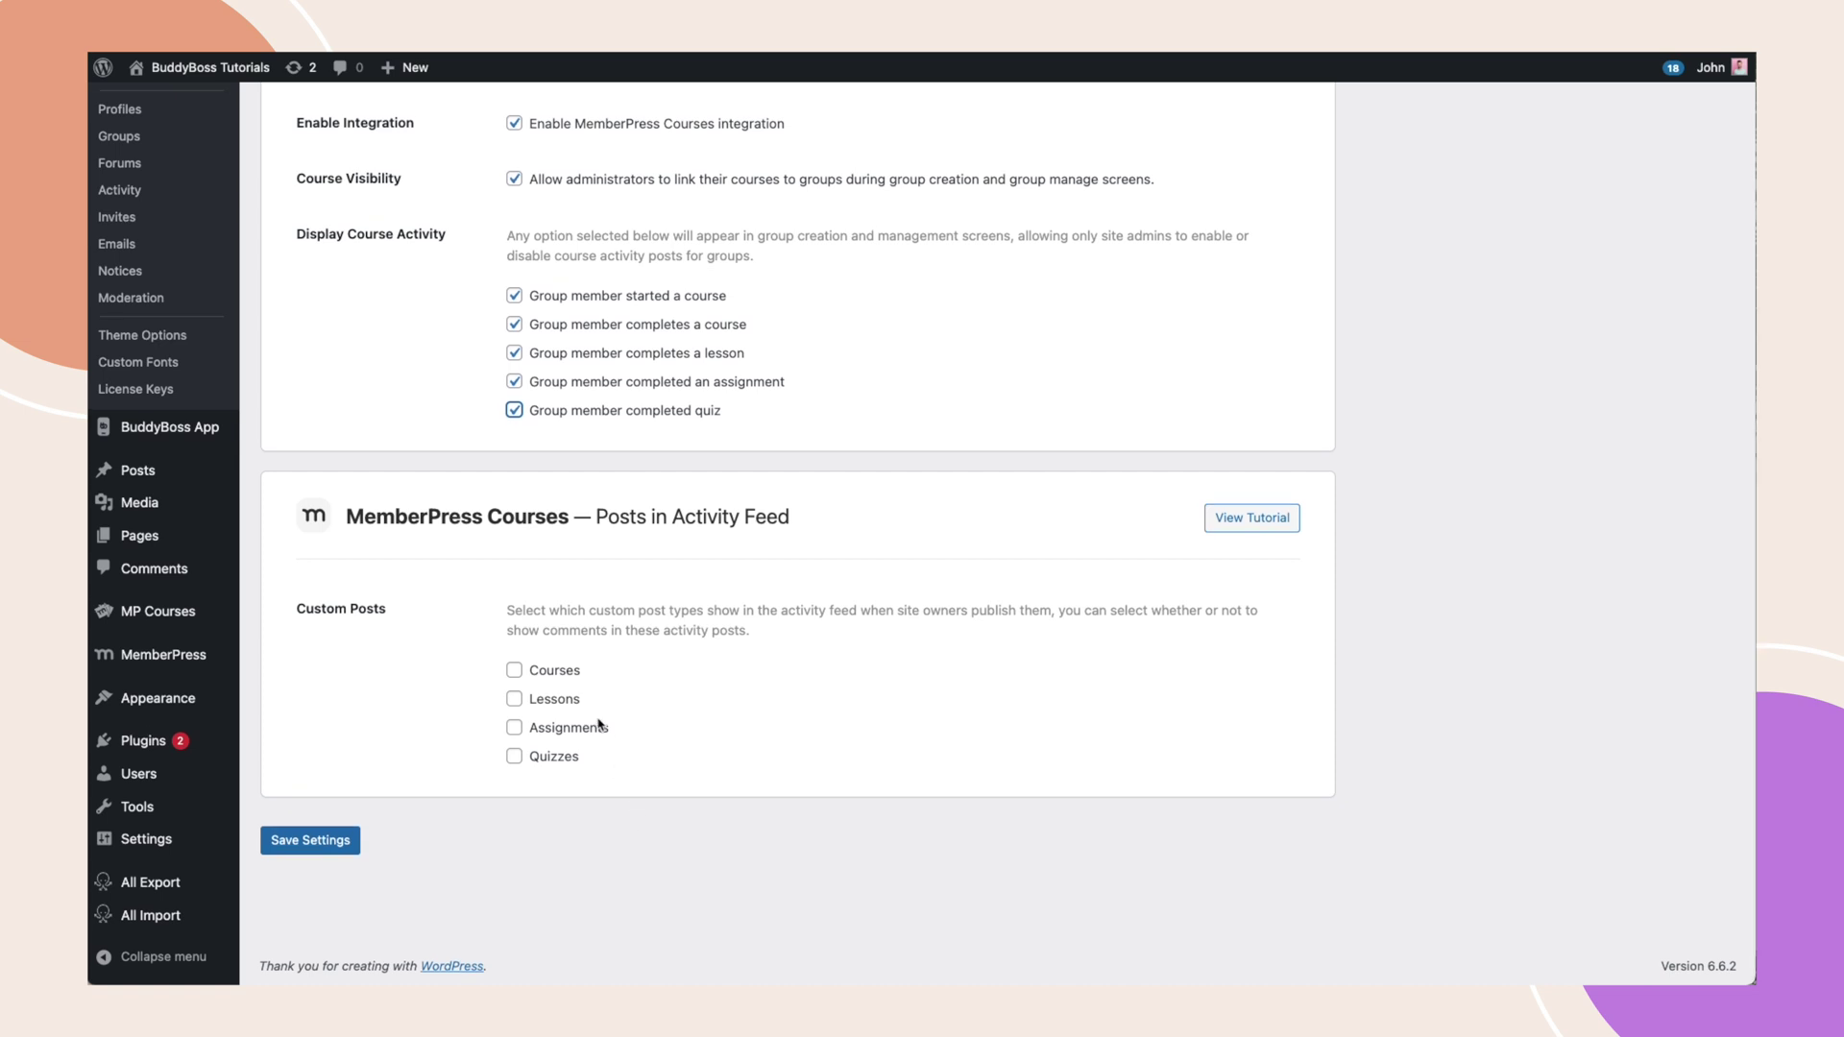
# - Show Courses, Lessons, Assignments and Quizzes in the feed, allow comments, and save
pyautogui.click(515, 669)
pyautogui.click(513, 755)
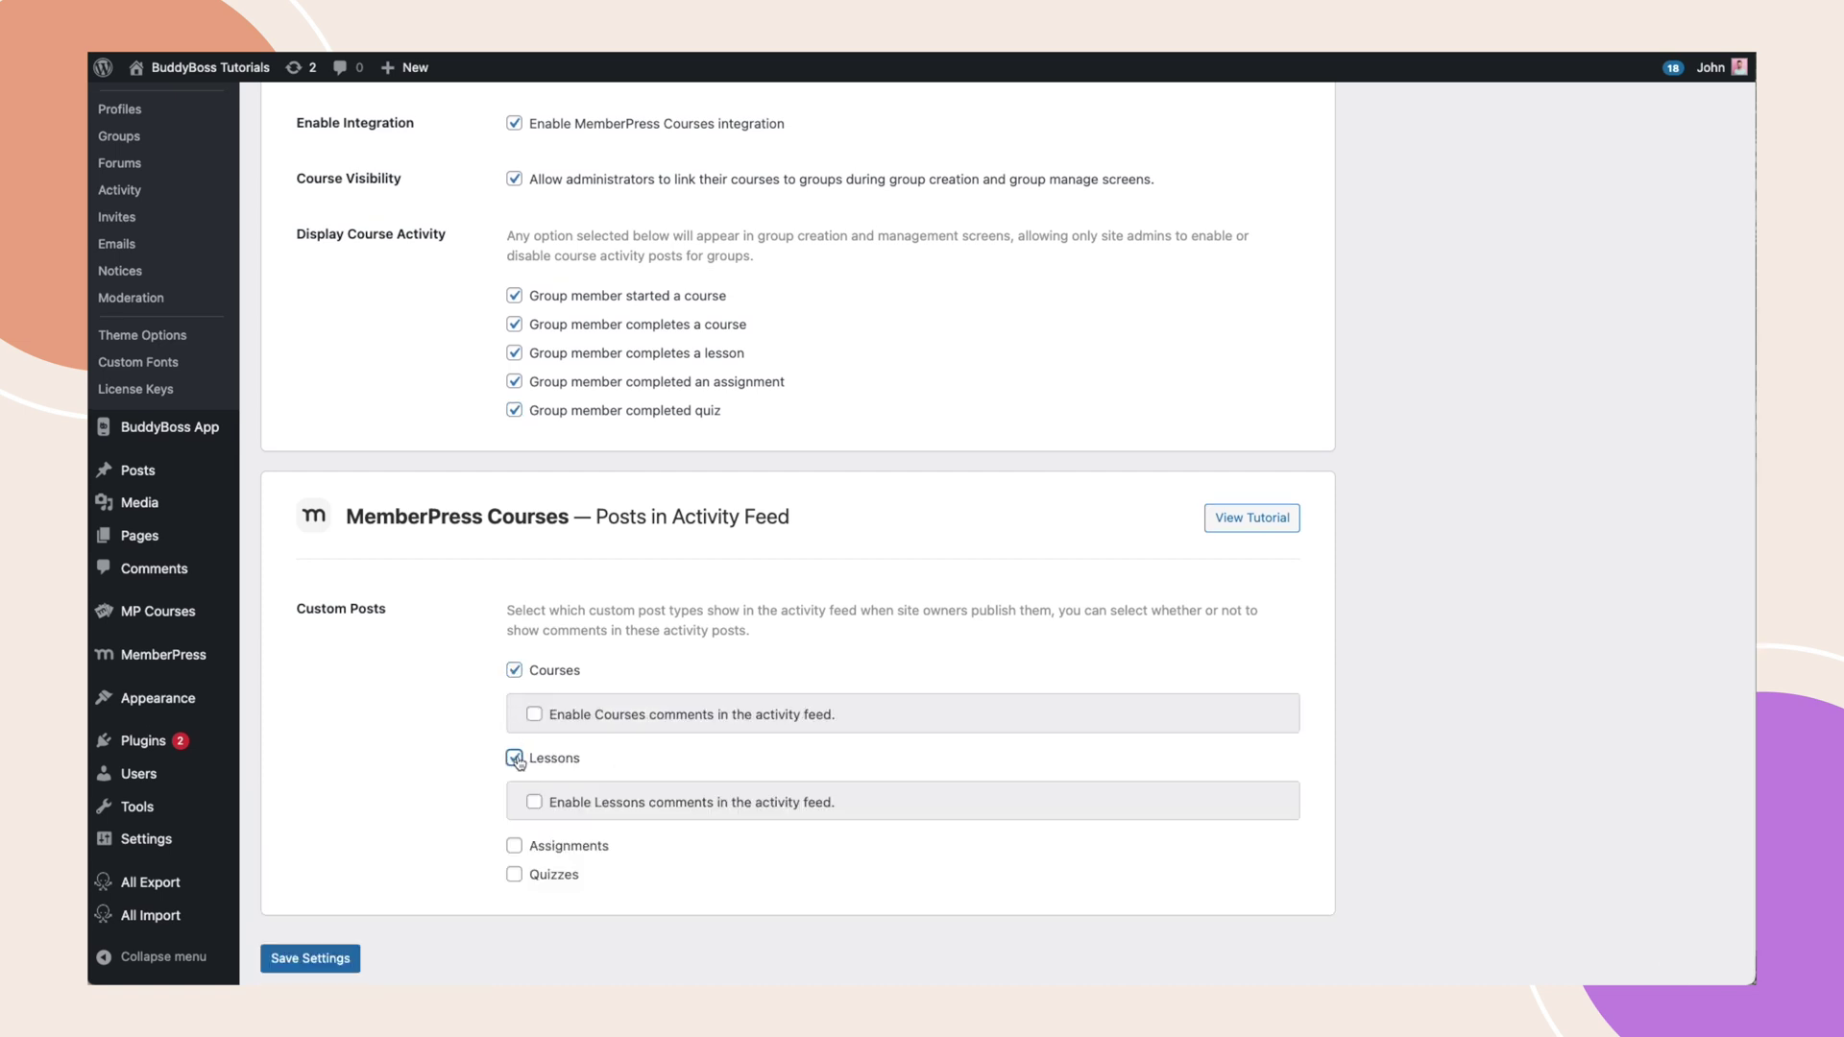
pyautogui.click(515, 844)
pyautogui.click(513, 935)
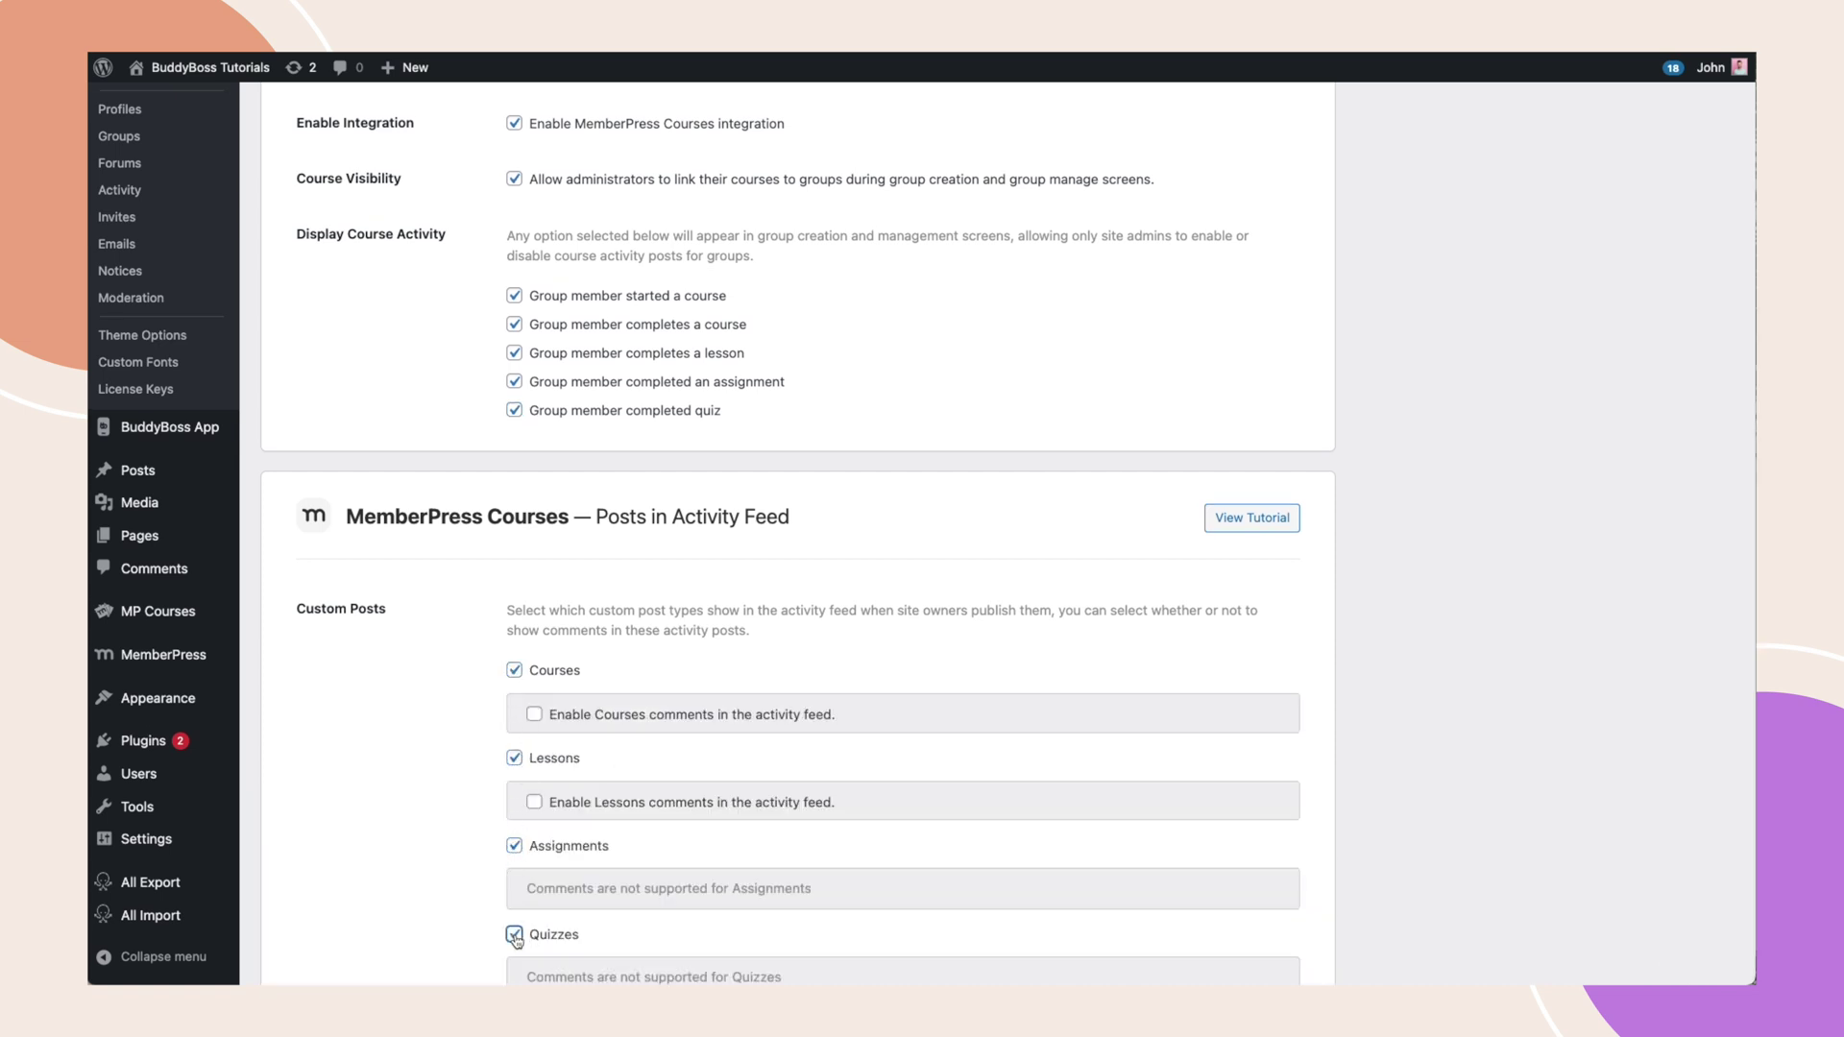
pyautogui.click(534, 714)
pyautogui.scroll(-3, 534, 802)
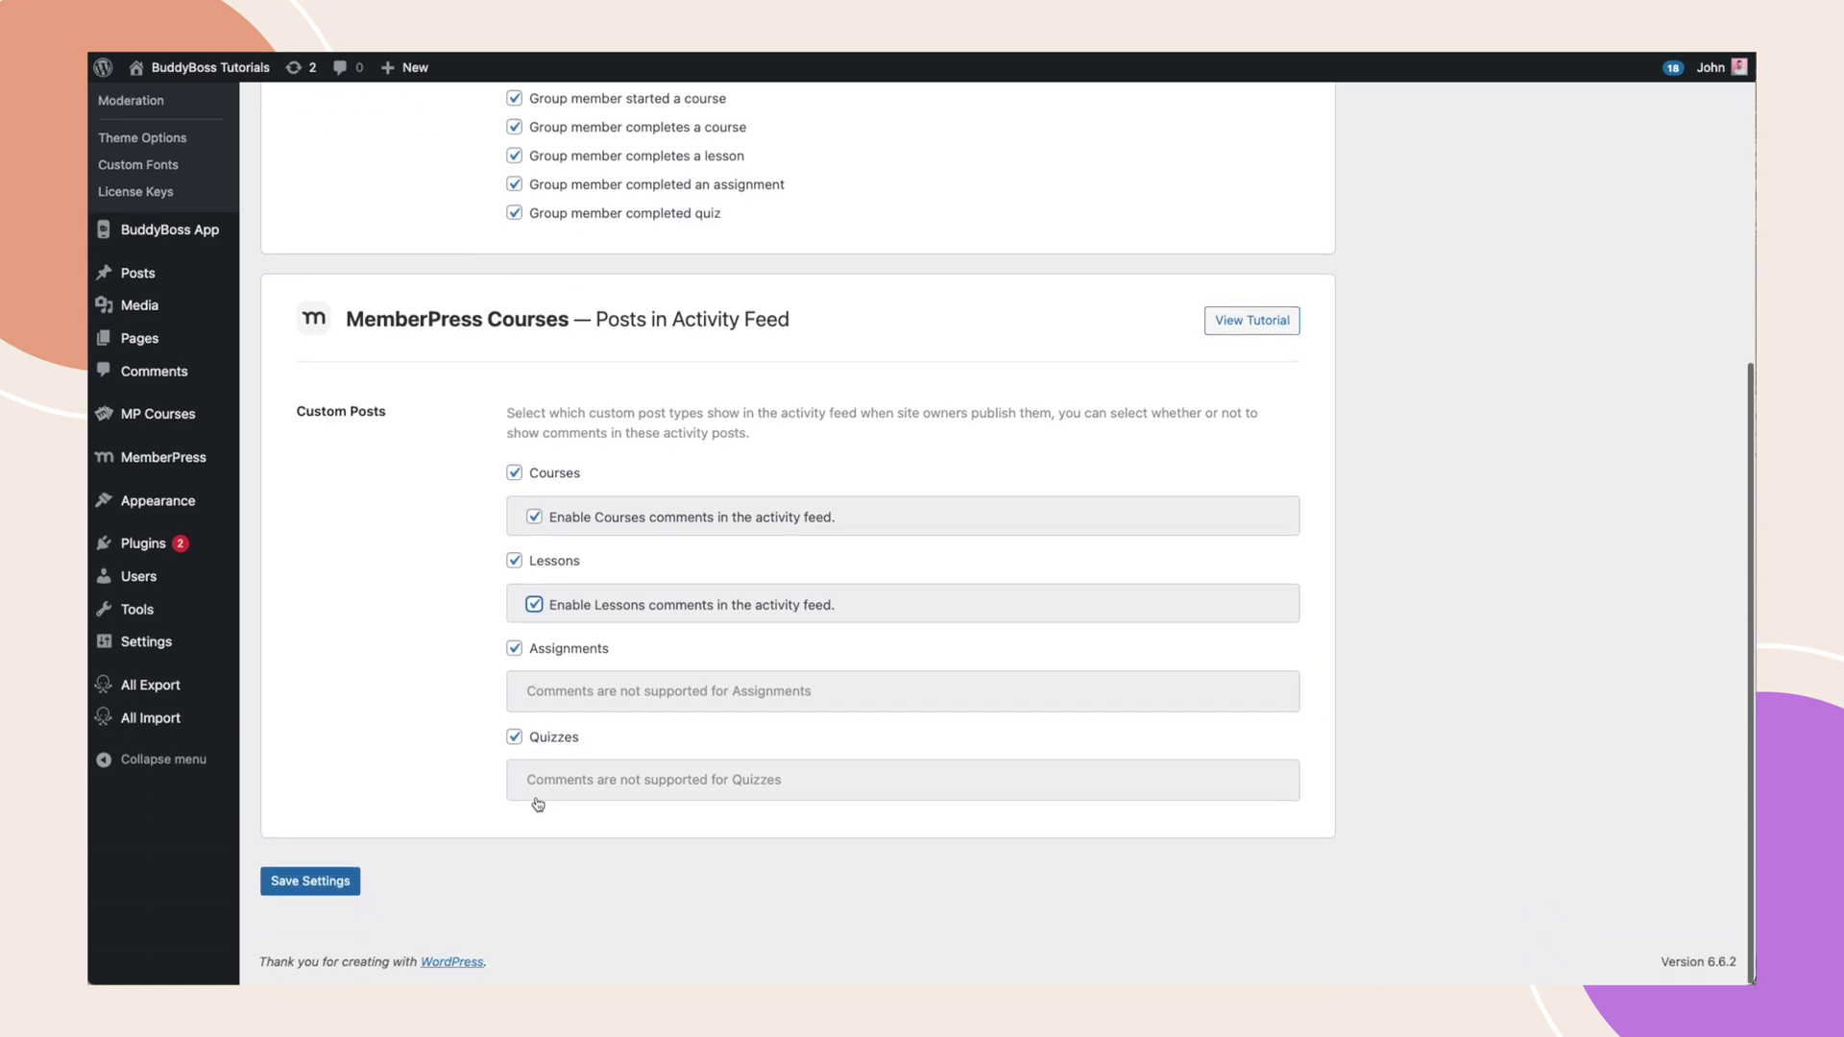
pyautogui.click(339, 885)
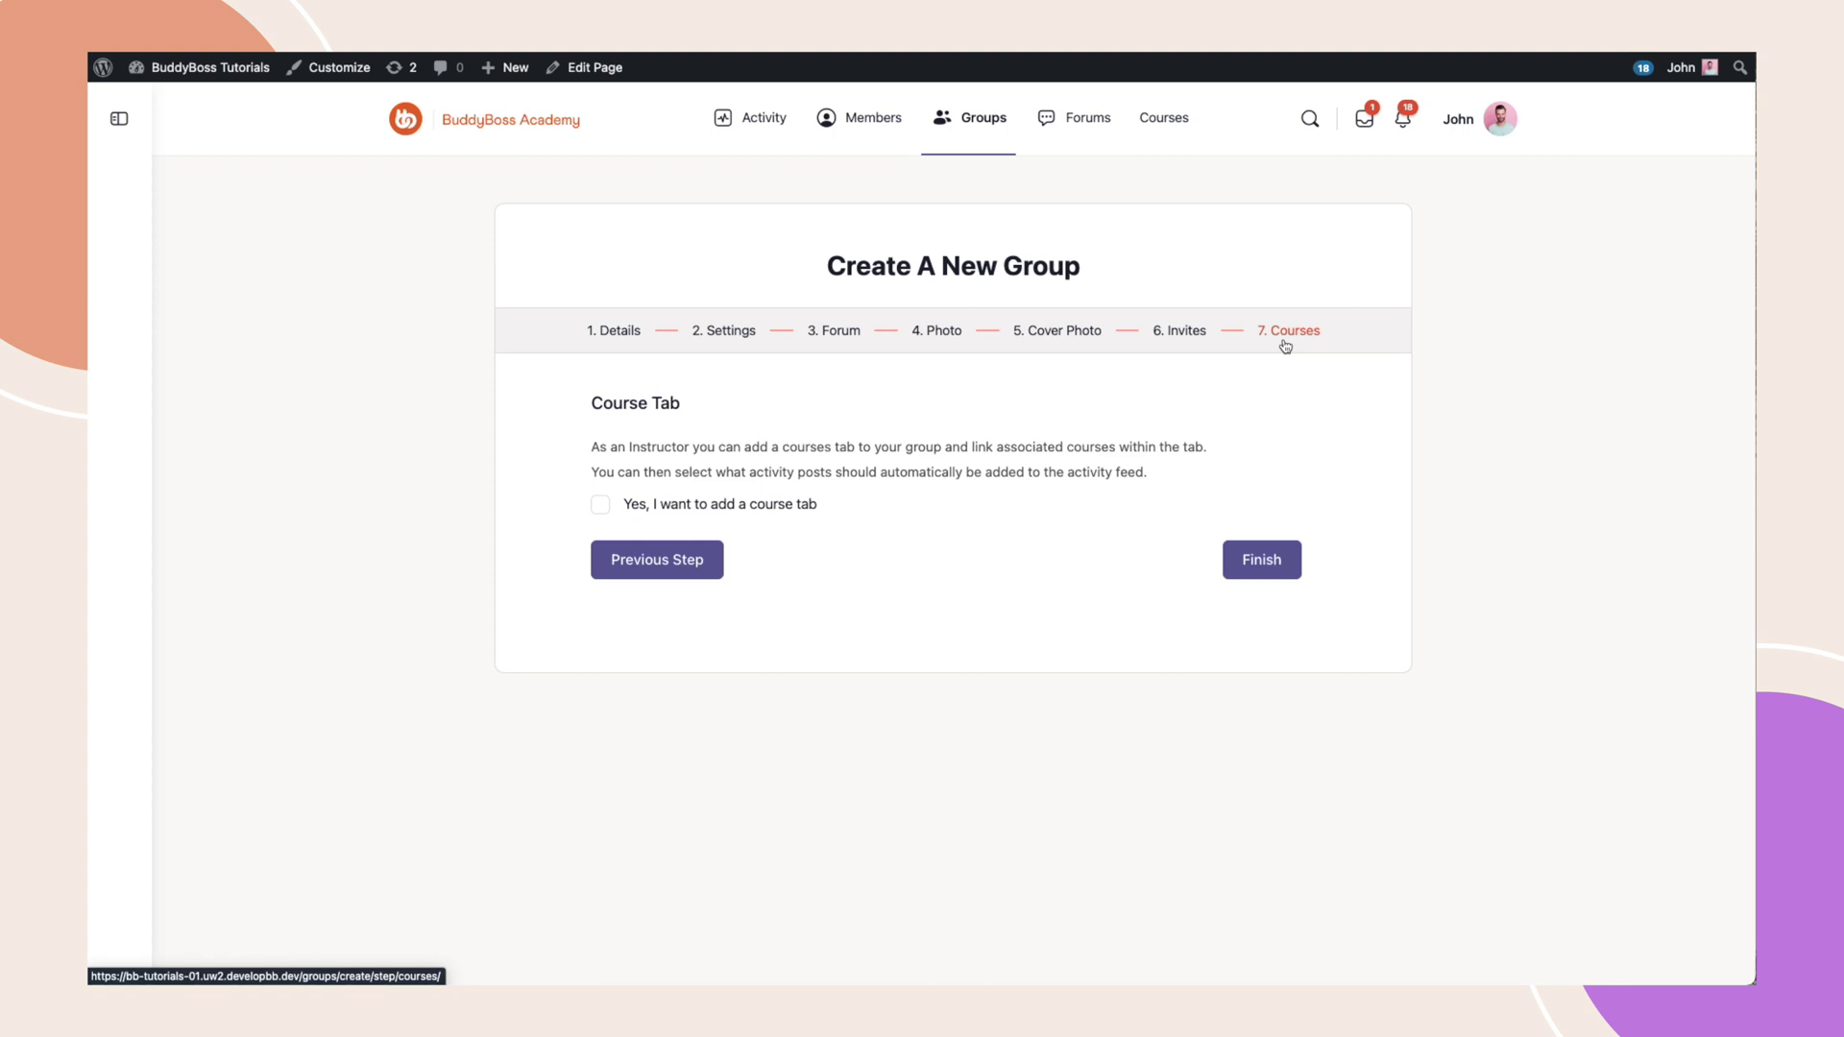
# - Give the new group a course tab with all five course activity types enabled
pyautogui.click(599, 505)
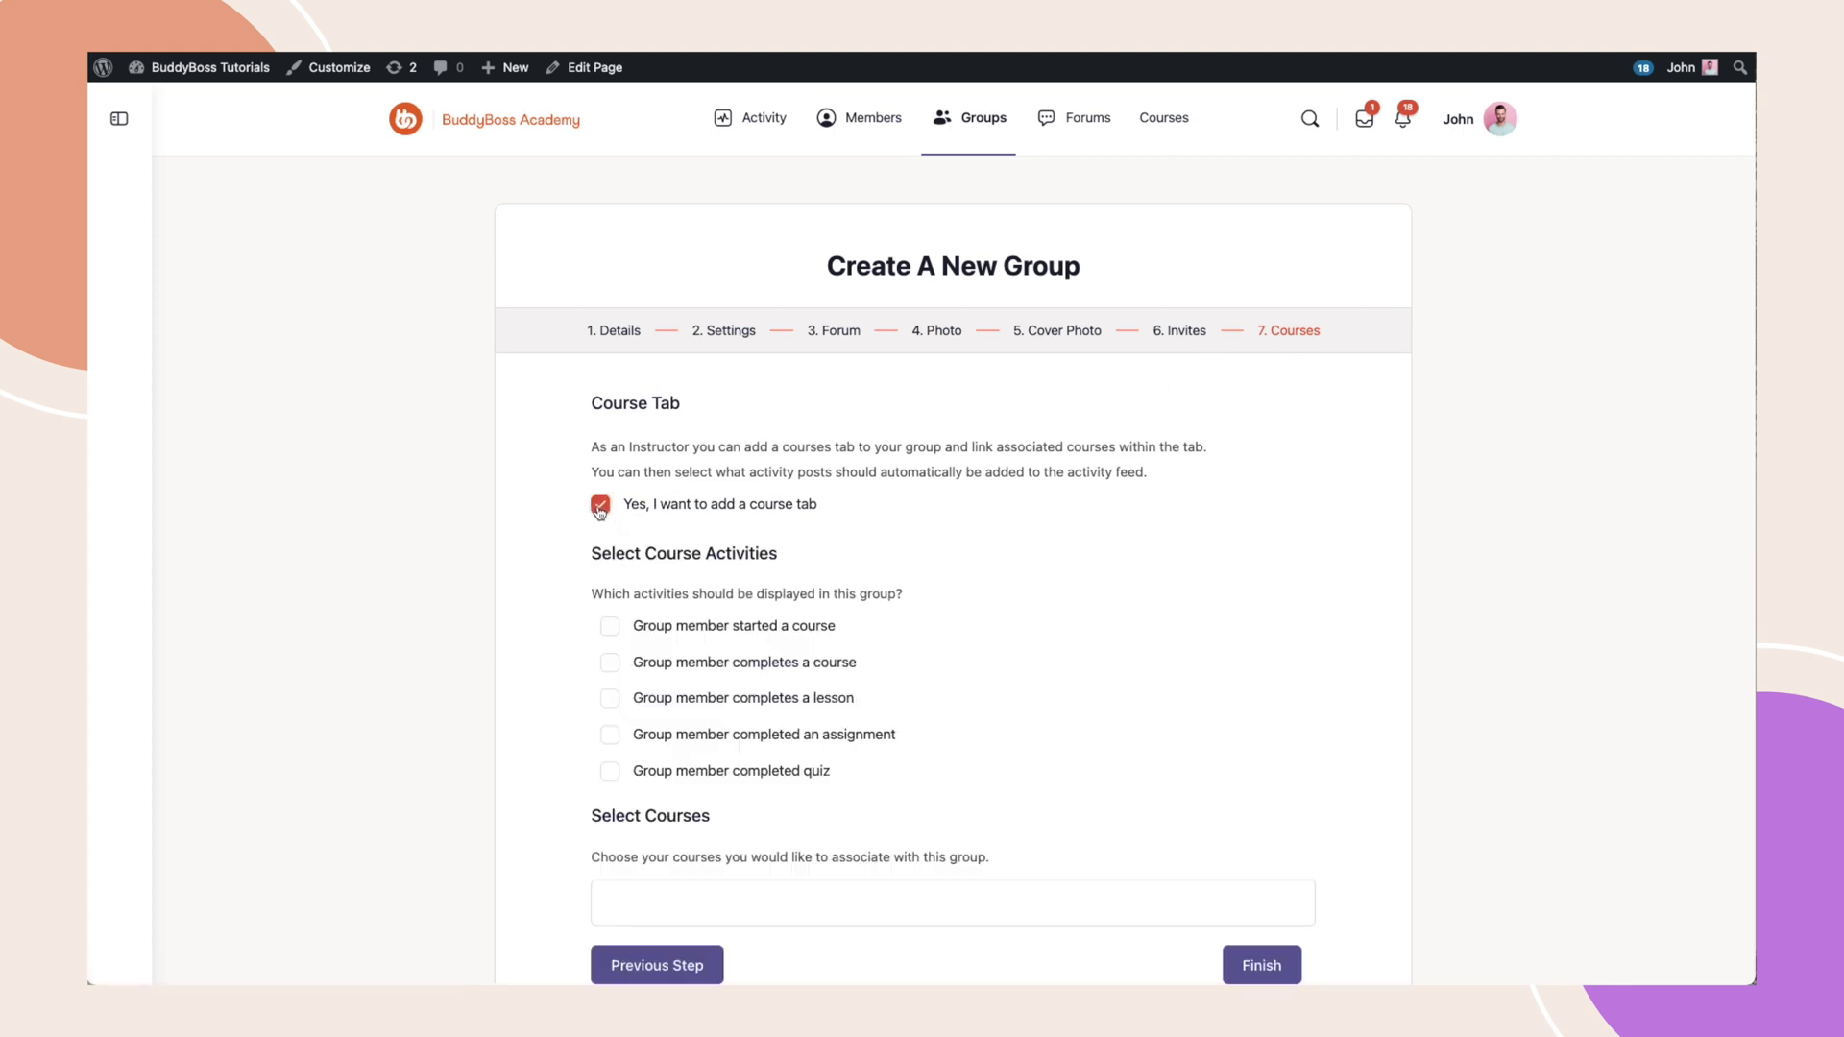
pyautogui.click(610, 625)
pyautogui.click(609, 662)
pyautogui.click(610, 698)
pyautogui.click(609, 736)
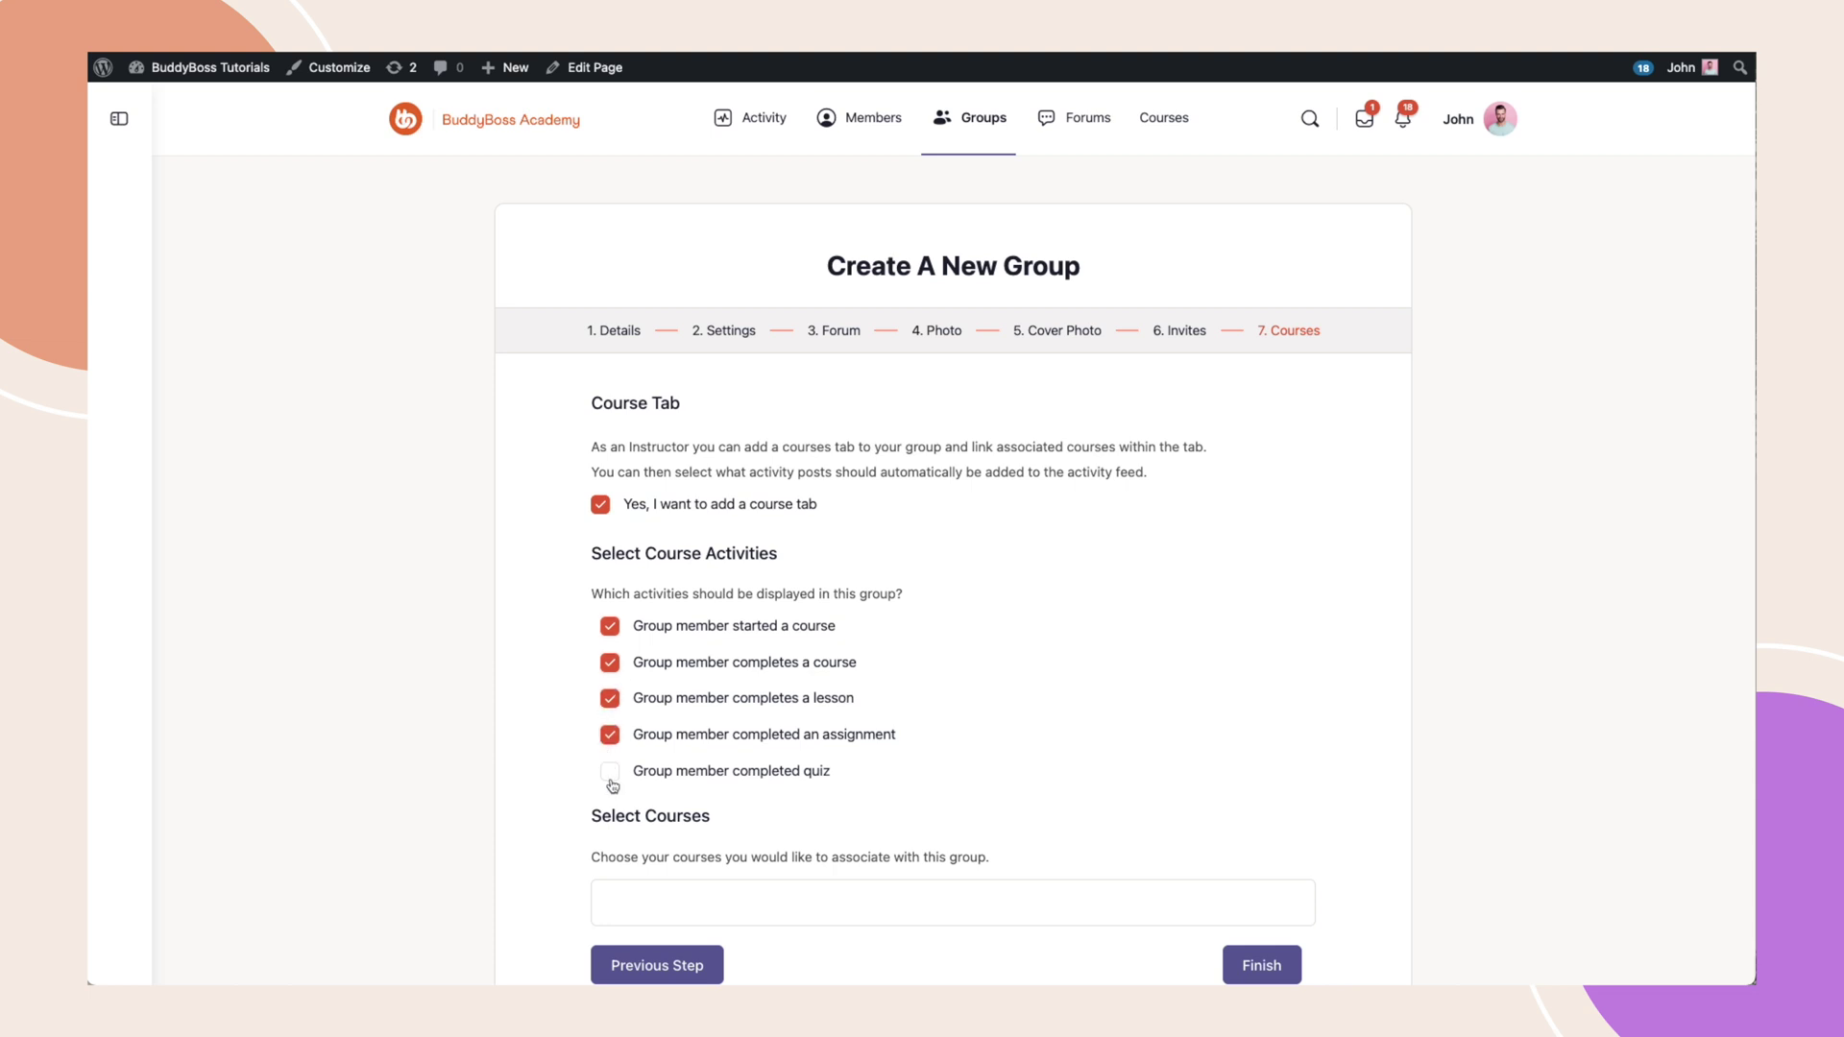
pyautogui.click(611, 772)
# - Link A Life of Happiness and Fulfillment to the group and finish creating it
pyautogui.click(618, 882)
pyautogui.write('hap')
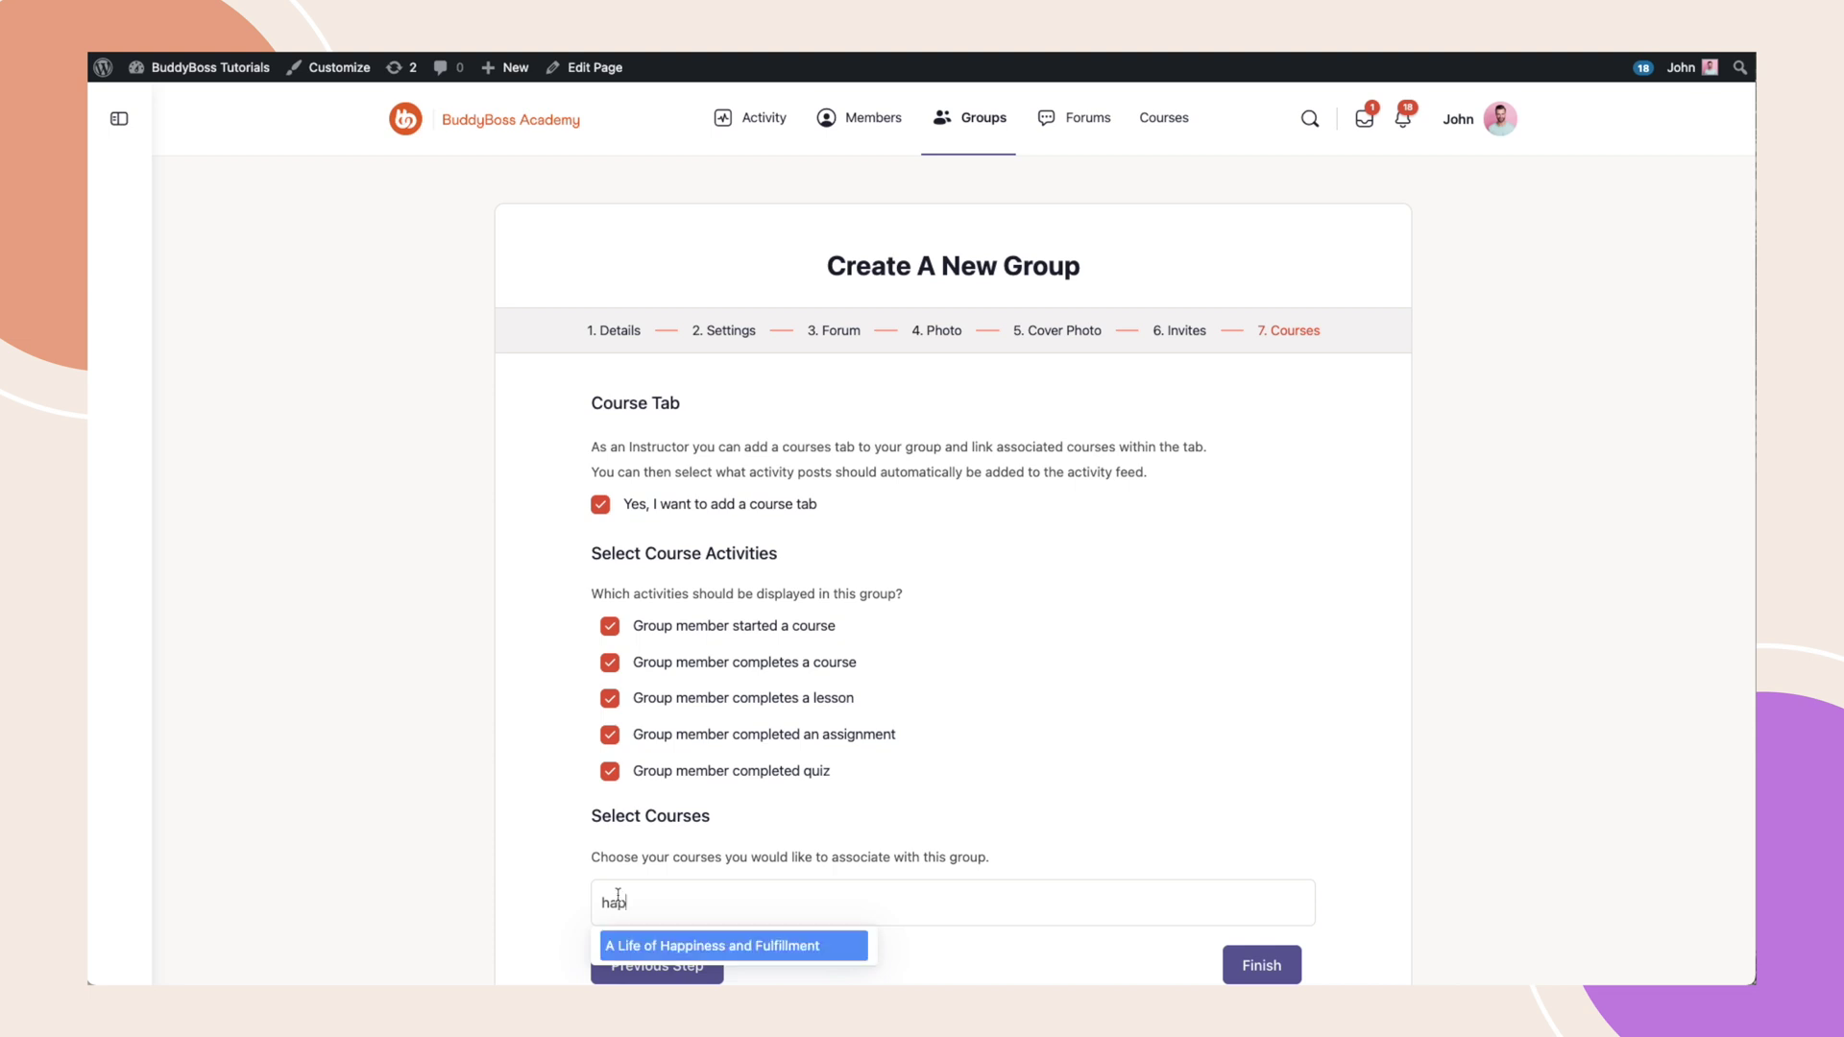
pyautogui.click(643, 944)
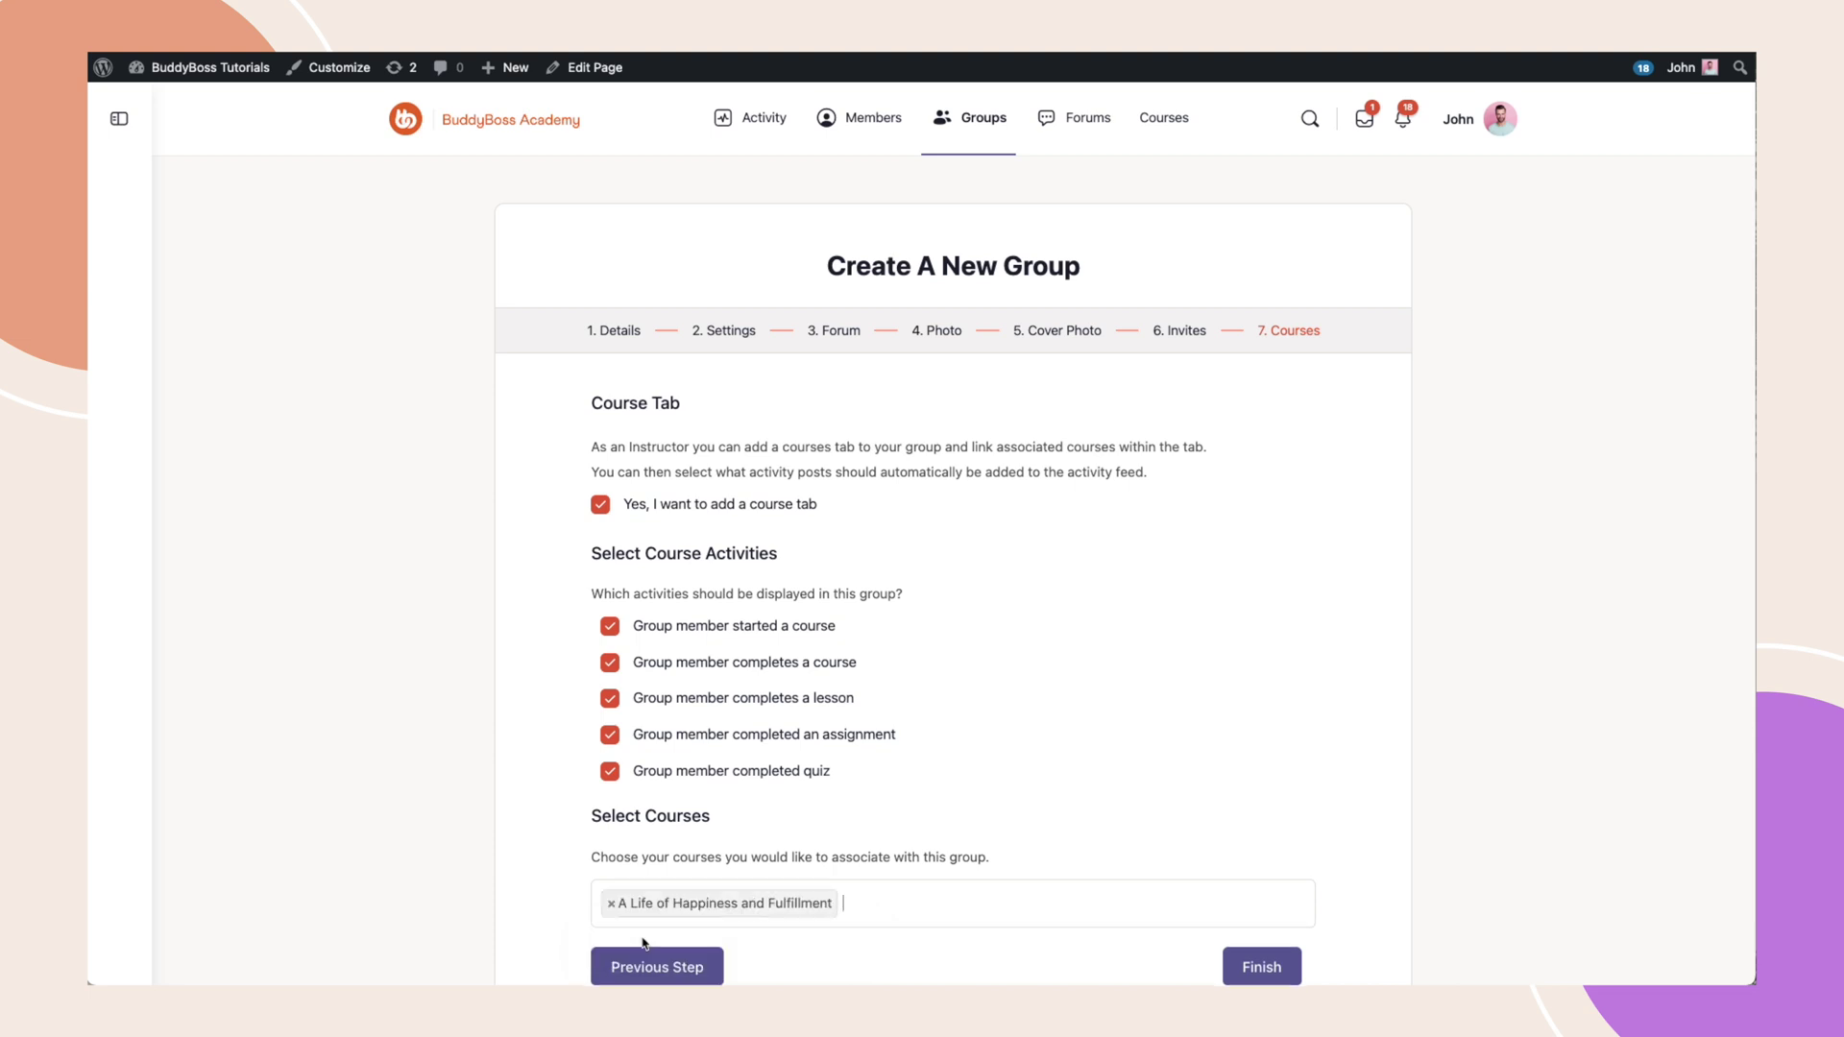
pyautogui.click(1261, 969)
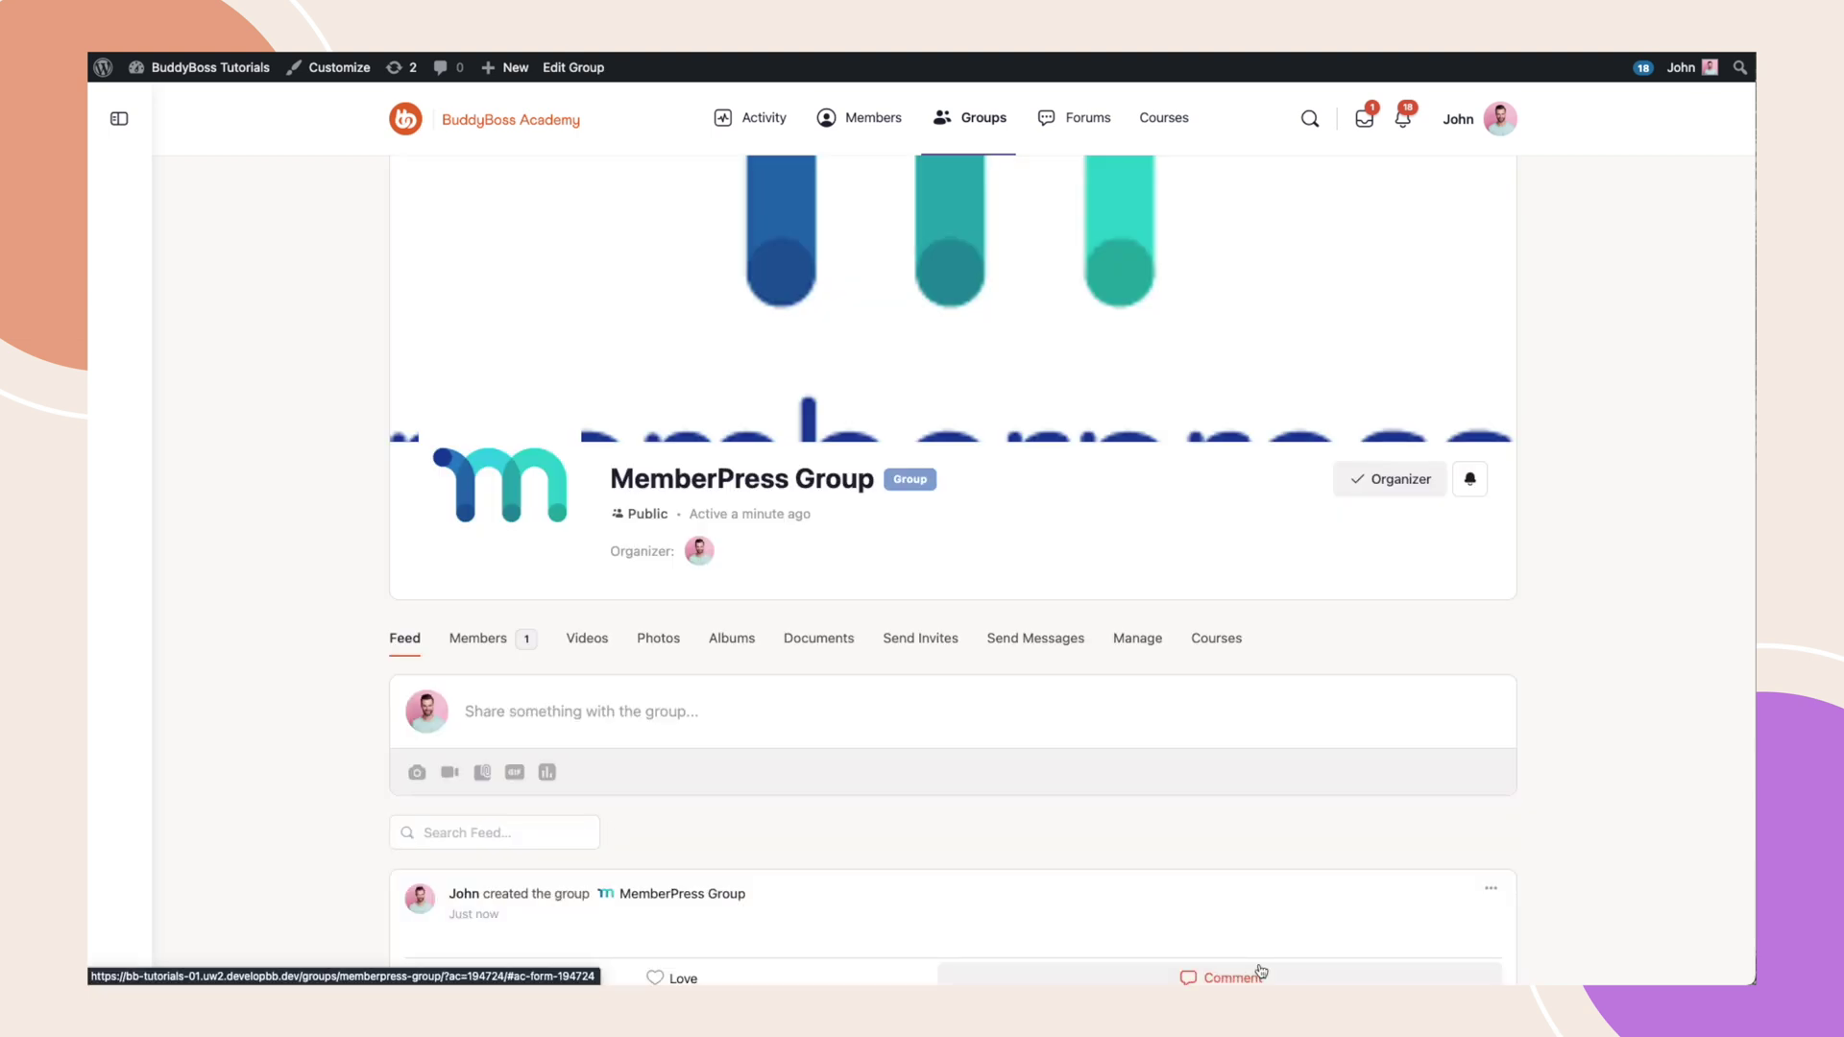
# - Check the group's Courses tab, then go to its Manage > Courses settings
pyautogui.click(1224, 643)
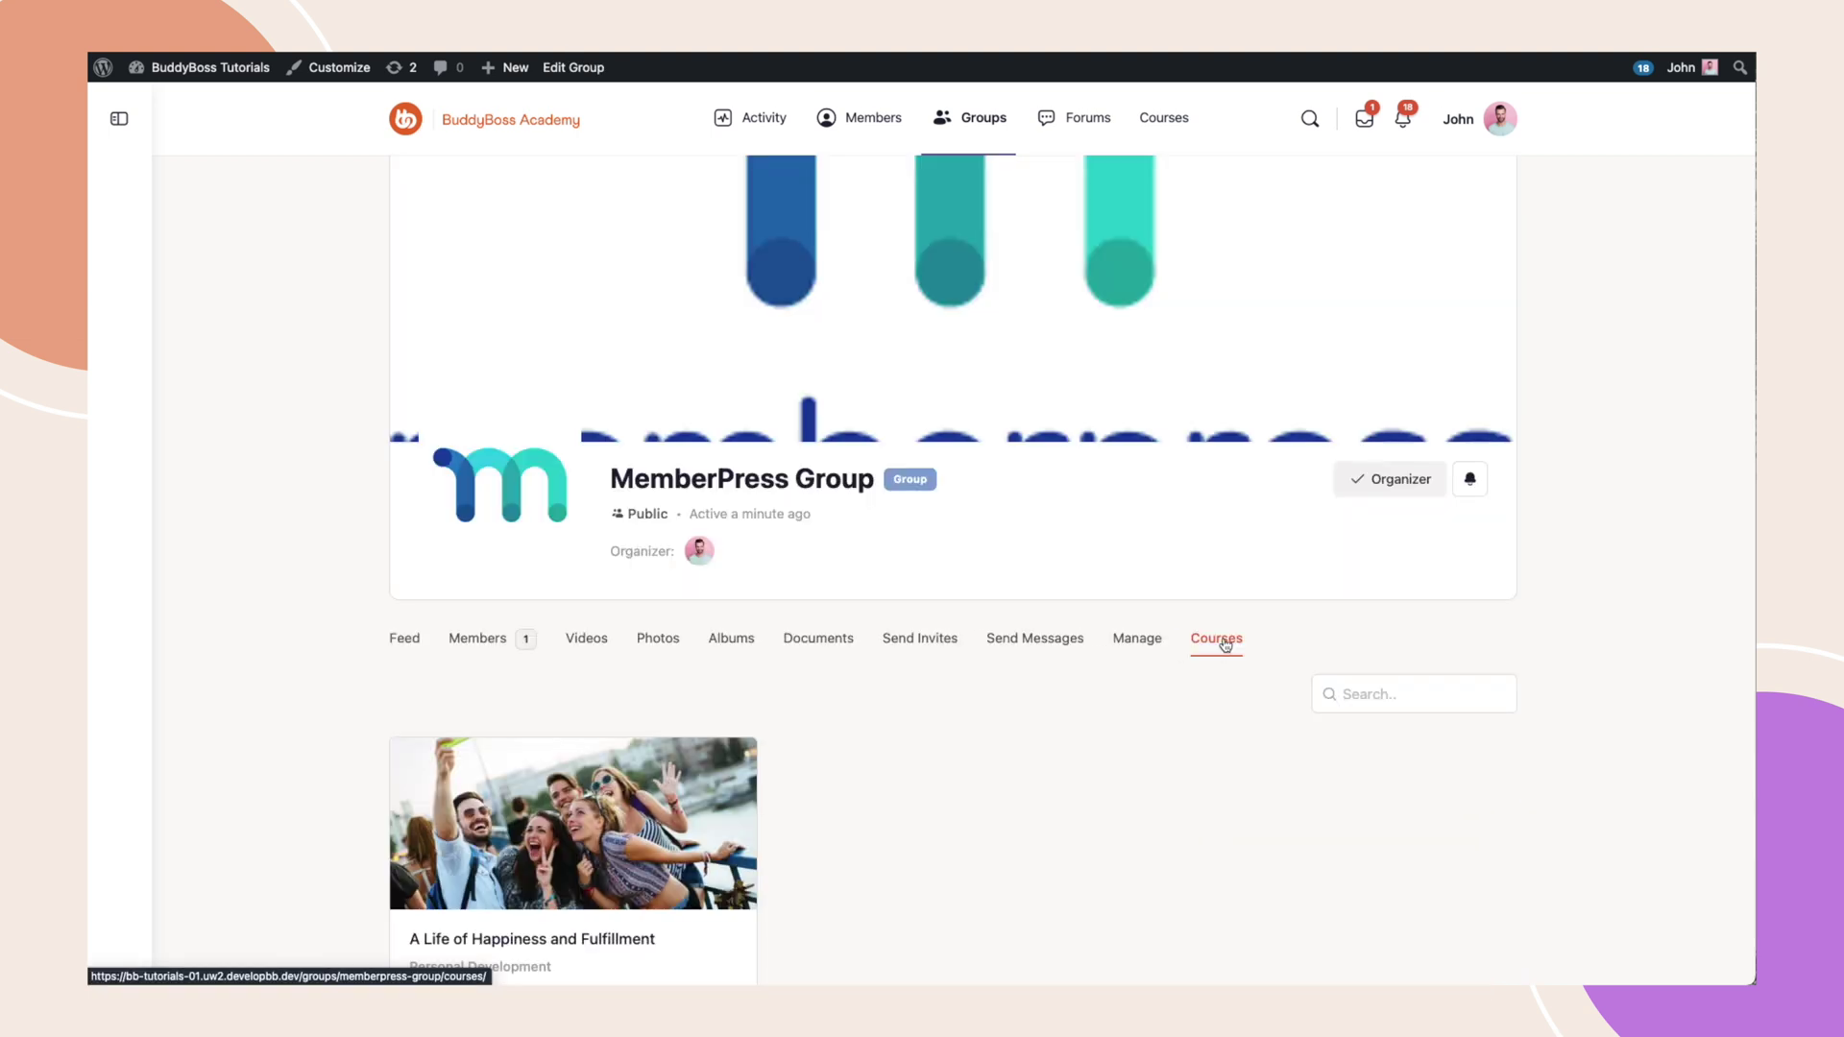
pyautogui.scroll(-2, 1225, 644)
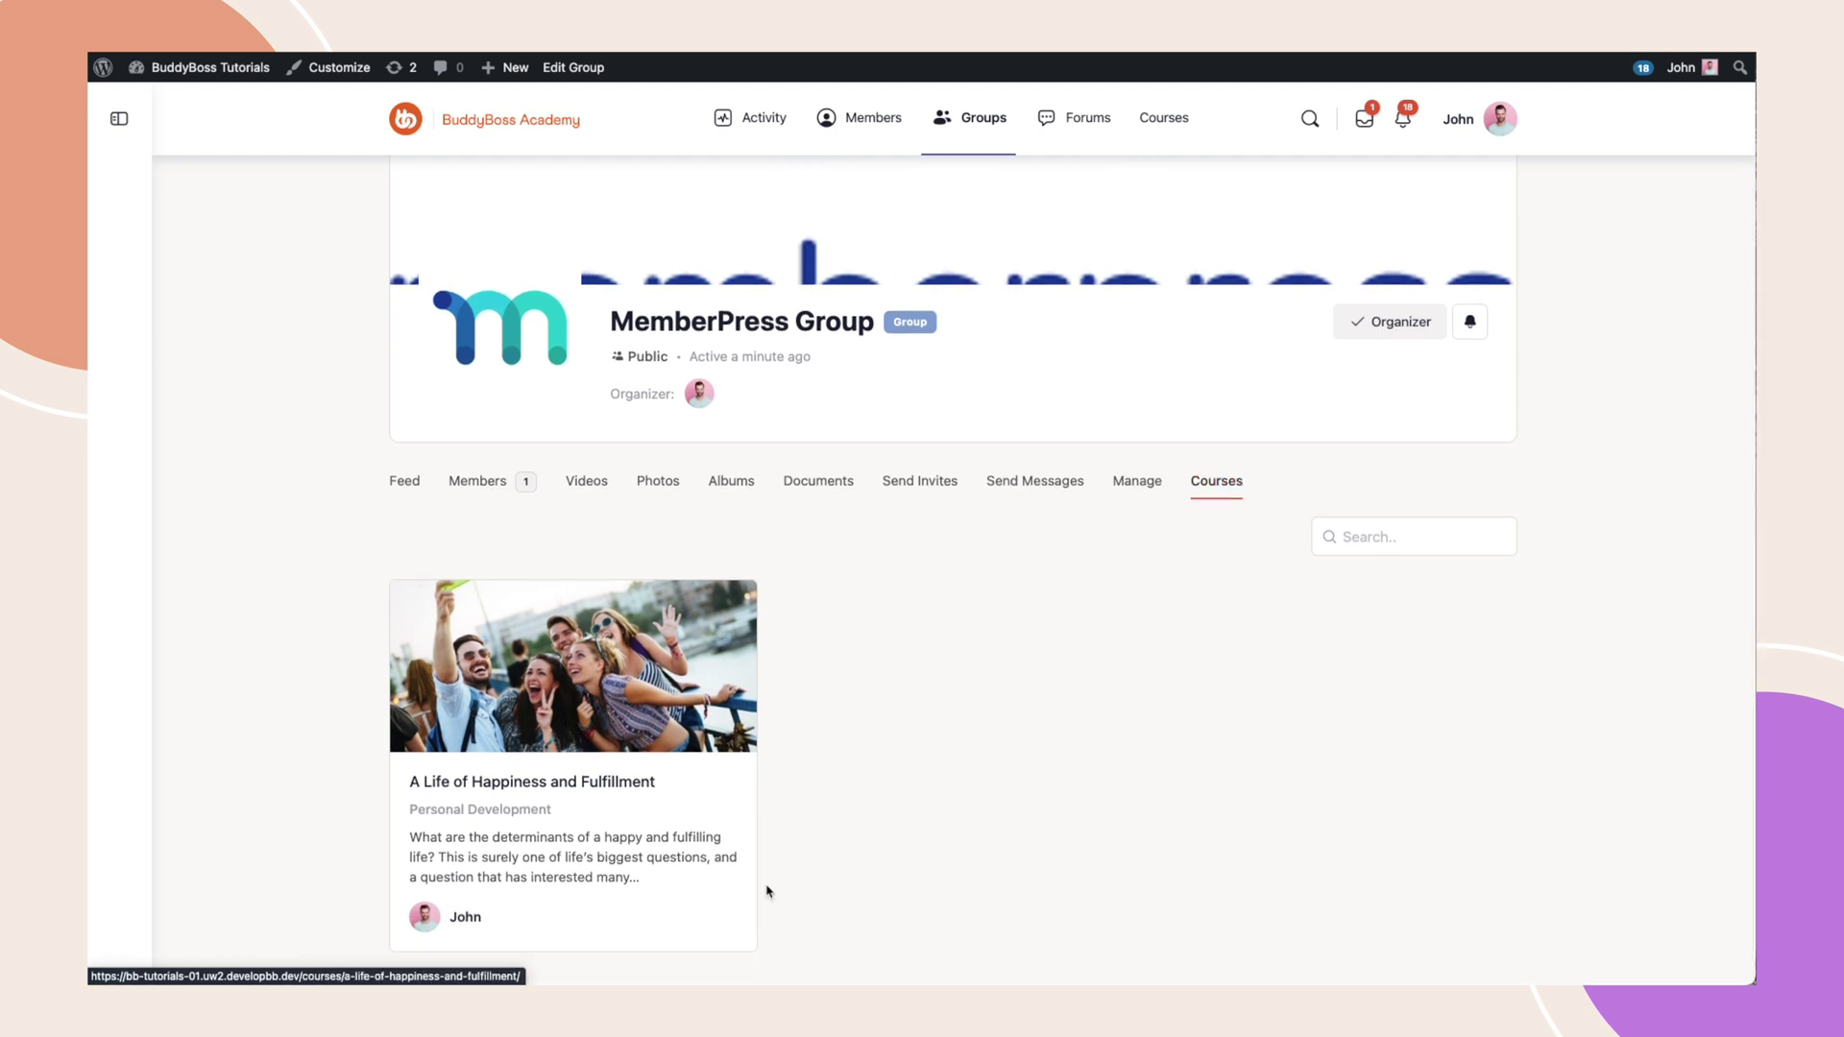
pyautogui.click(1135, 481)
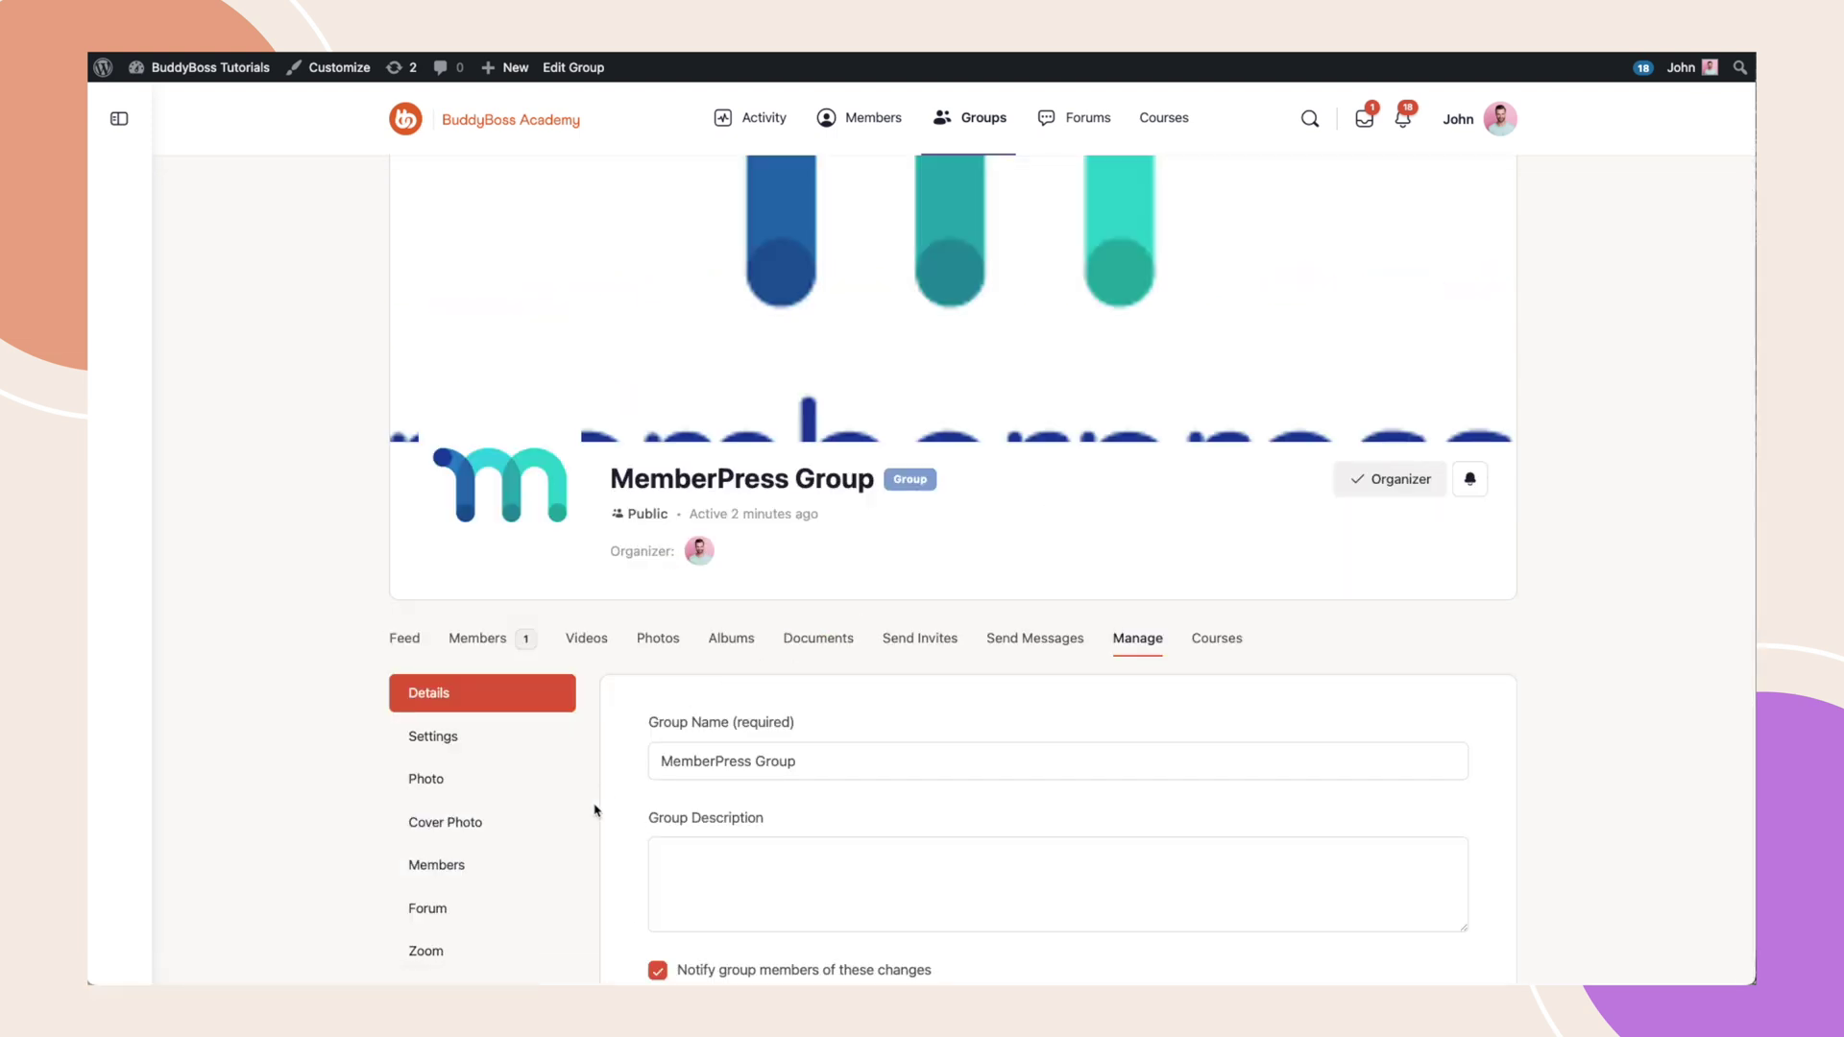
pyautogui.scroll(-3, 596, 810)
pyautogui.scroll(-1, 595, 809)
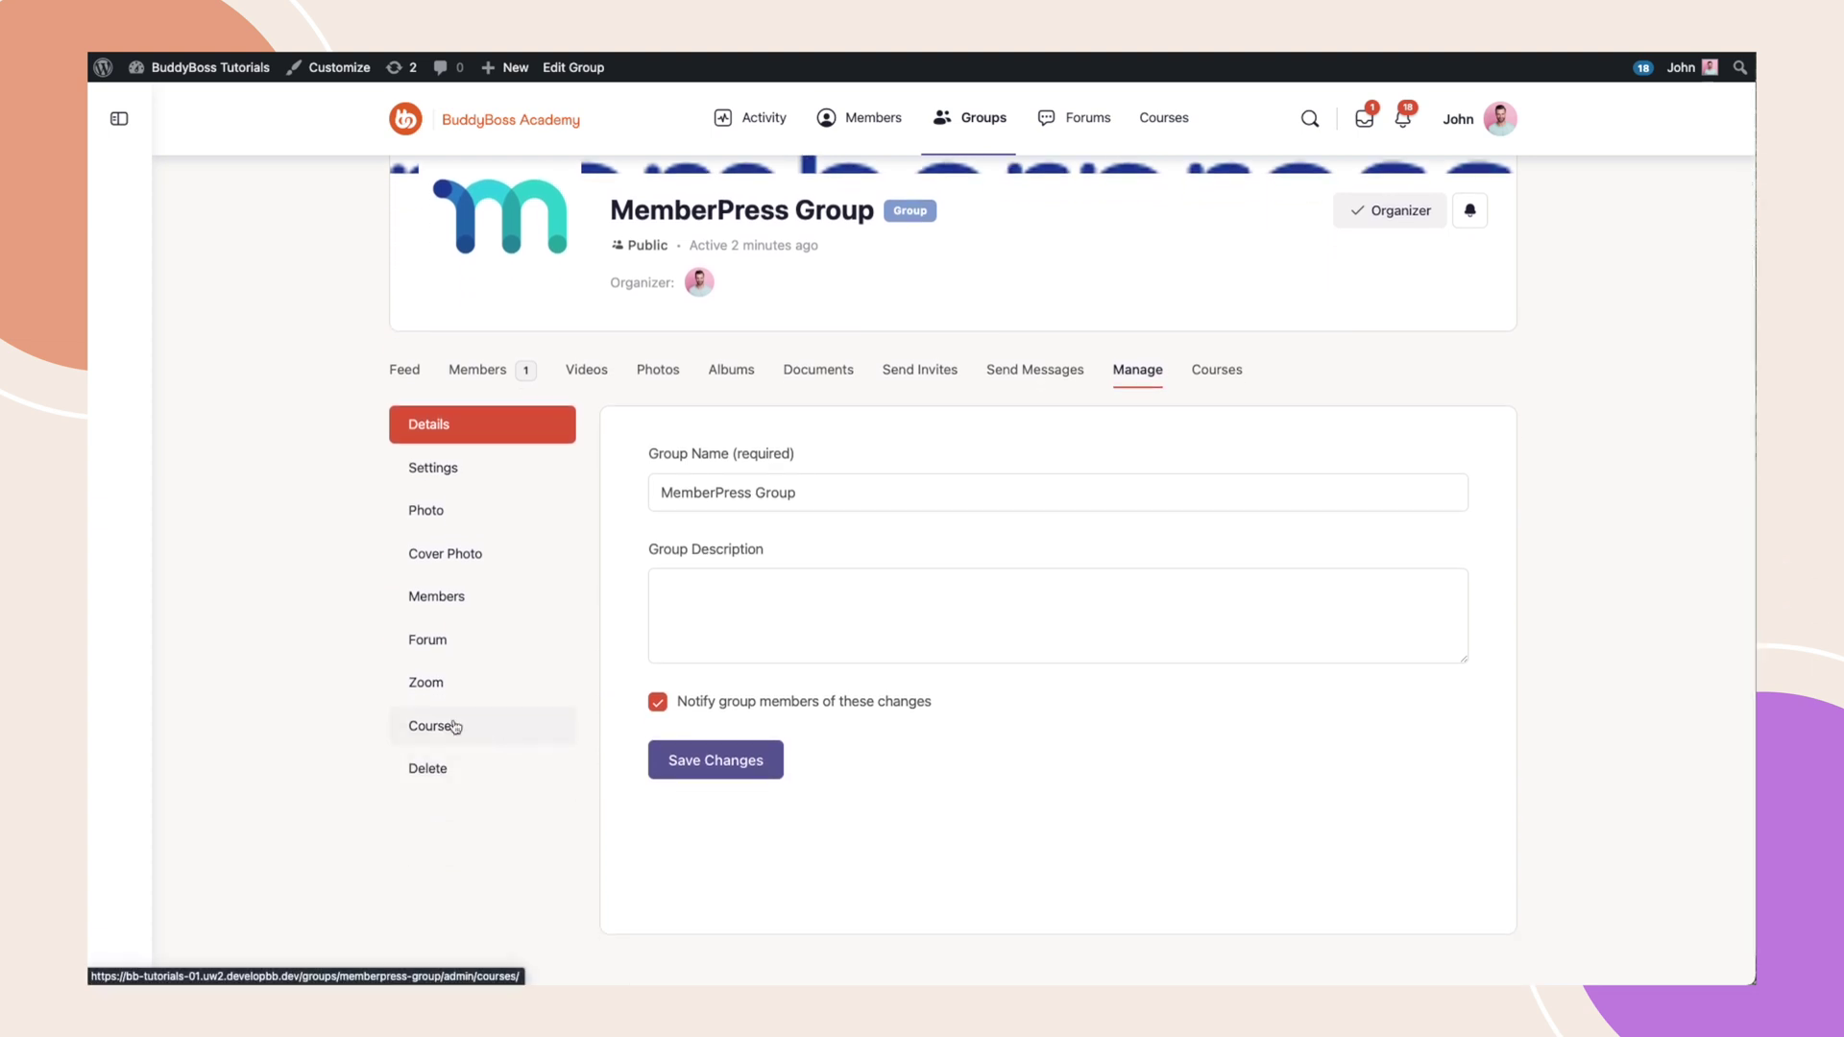
pyautogui.click(453, 727)
pyautogui.scroll(-1, 454, 727)
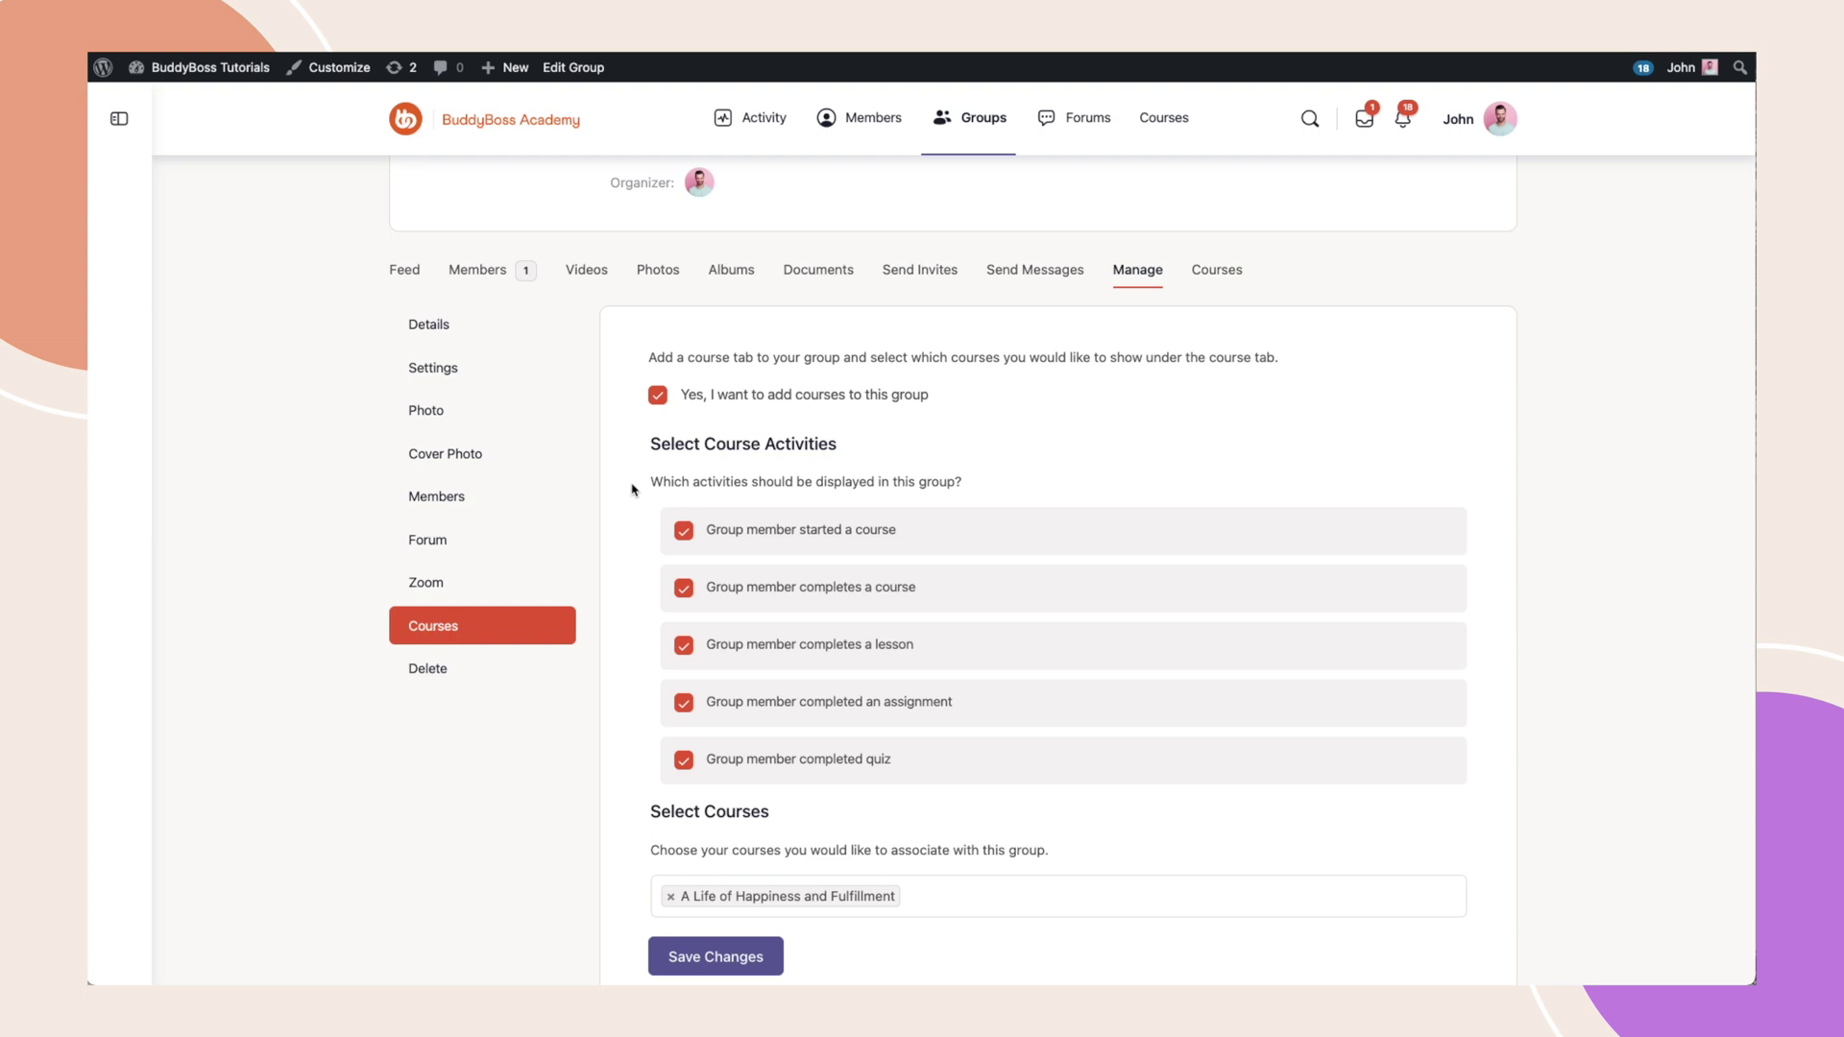
# - Open the Animation and VFX course from its post in the site-wide activity feed
pyautogui.click(760, 134)
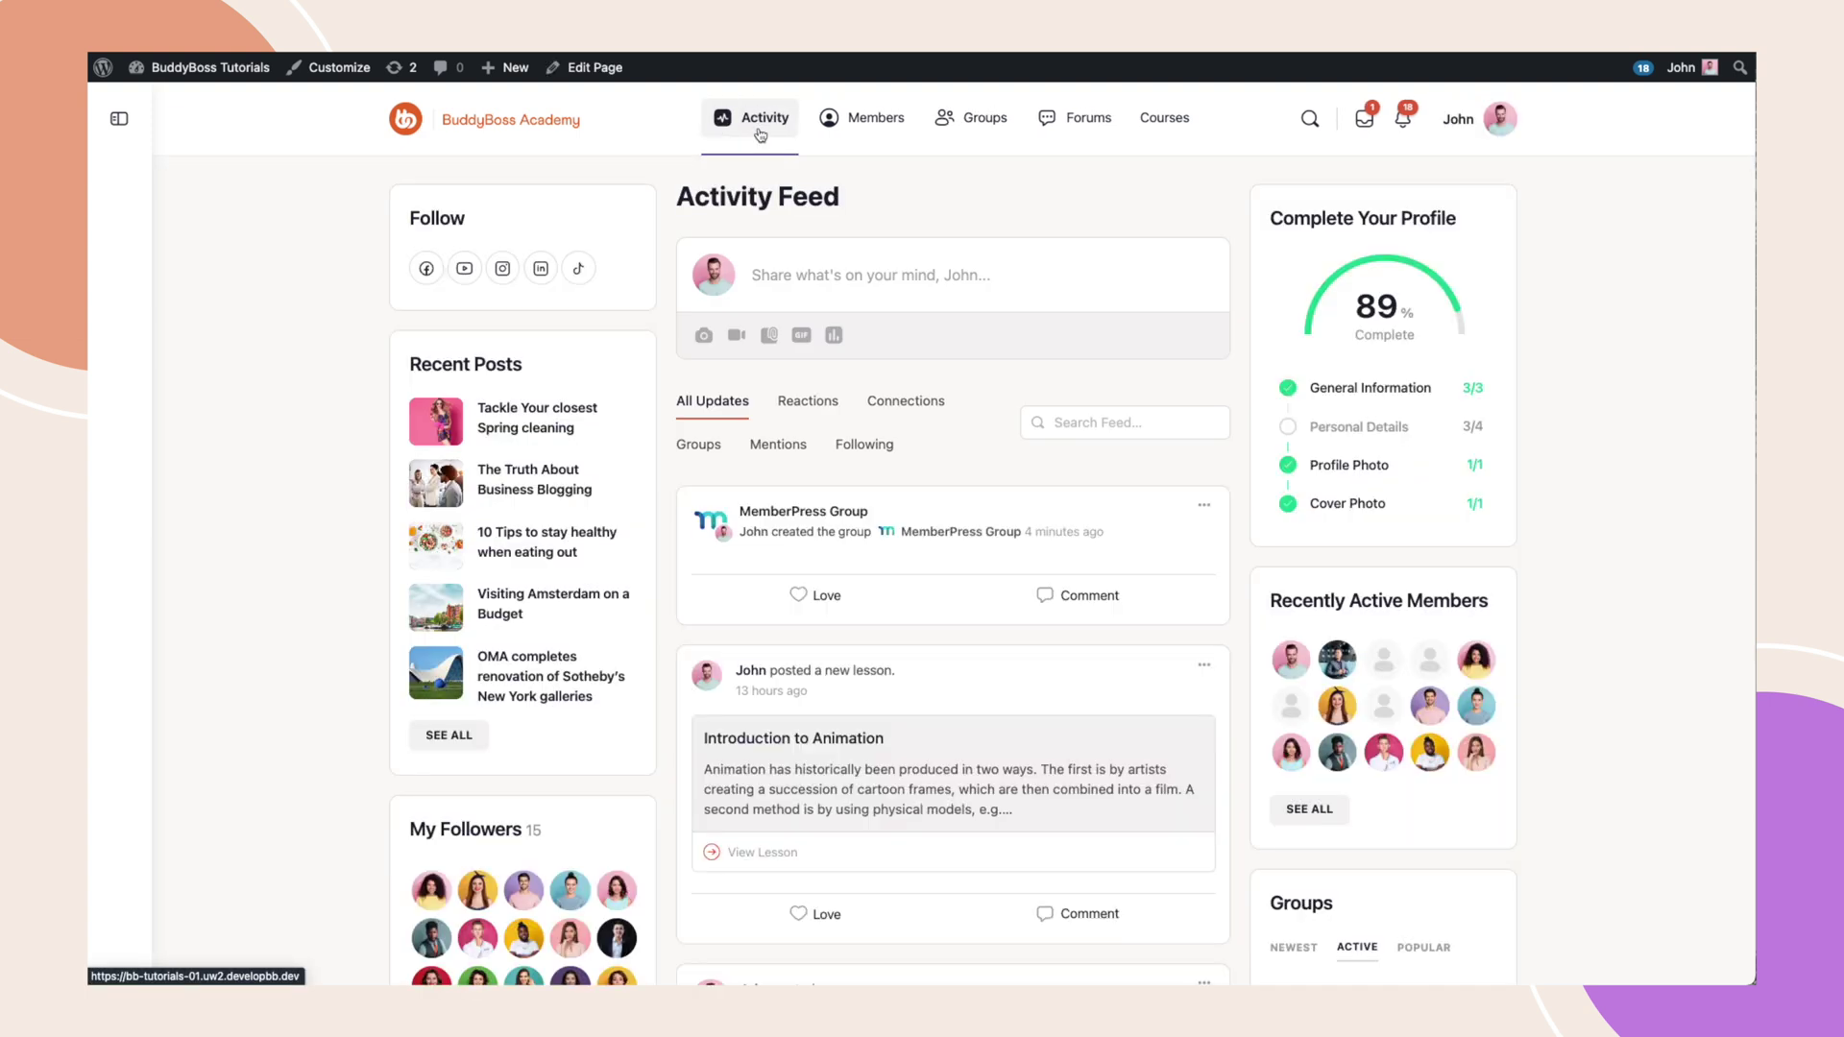
pyautogui.scroll(-3, 659, 774)
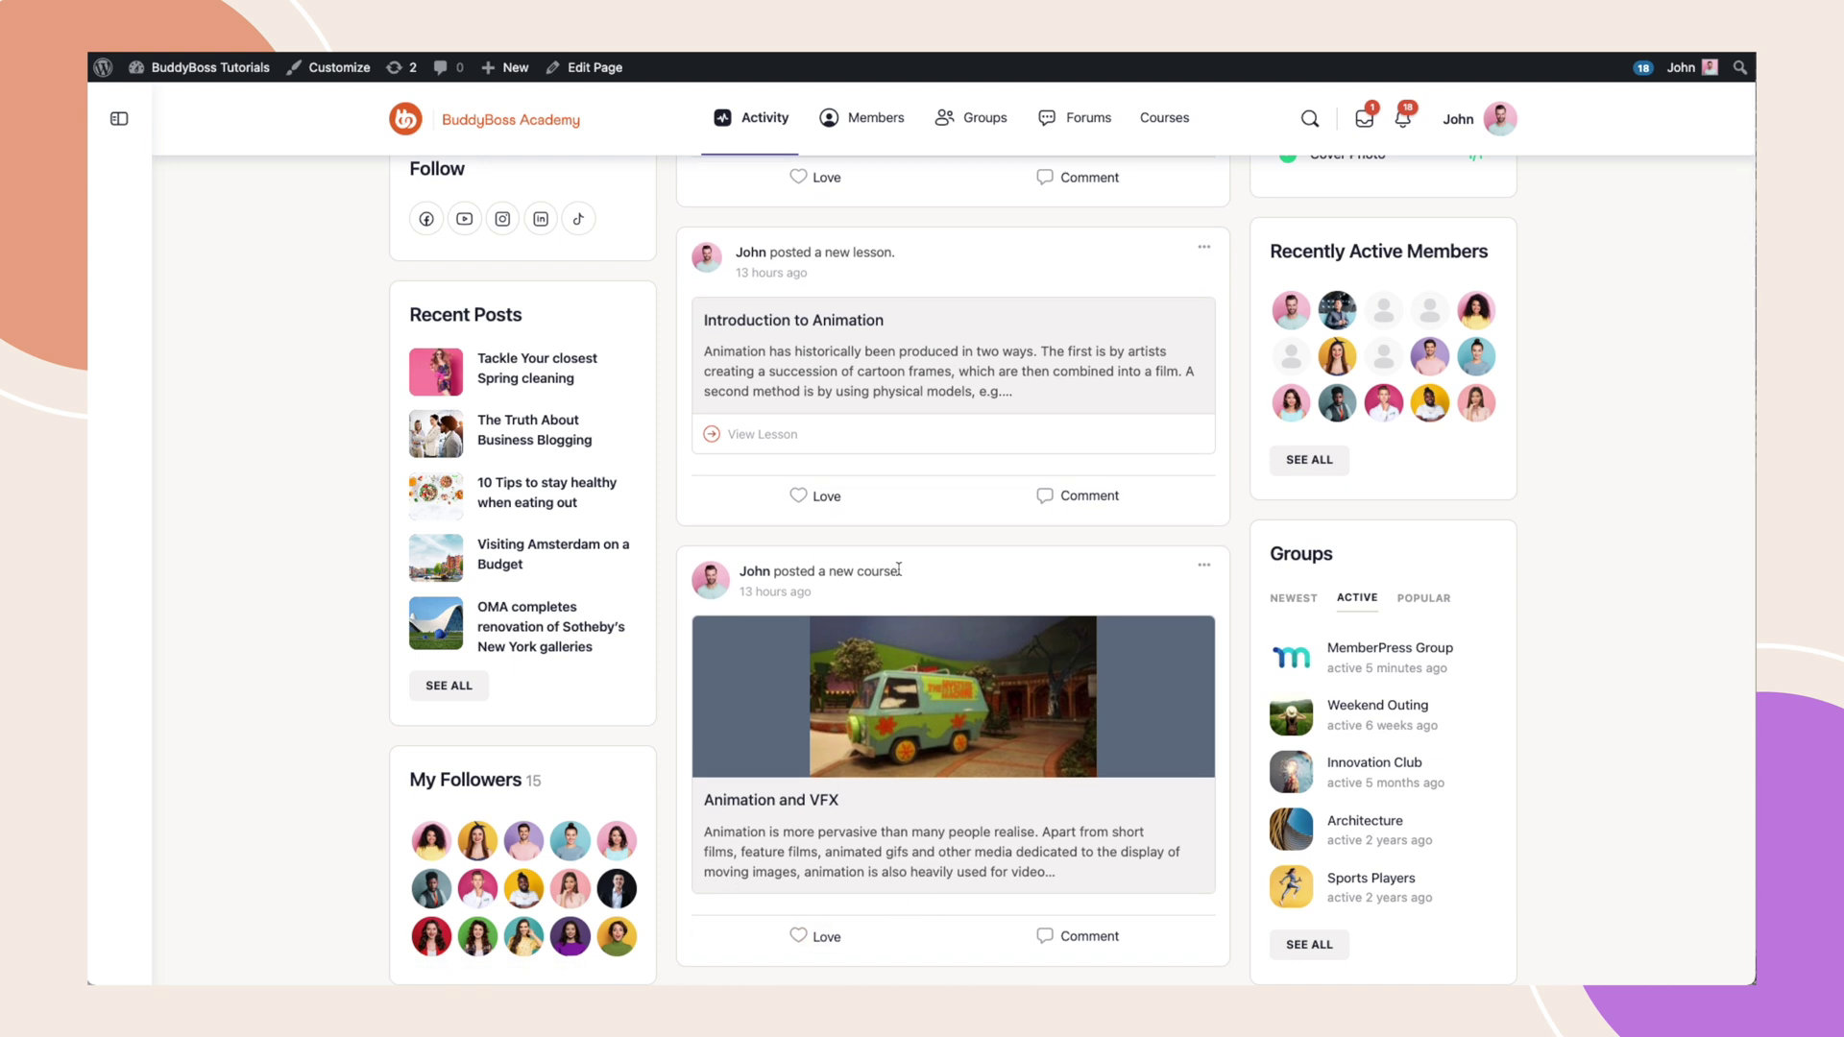
pyautogui.click(803, 794)
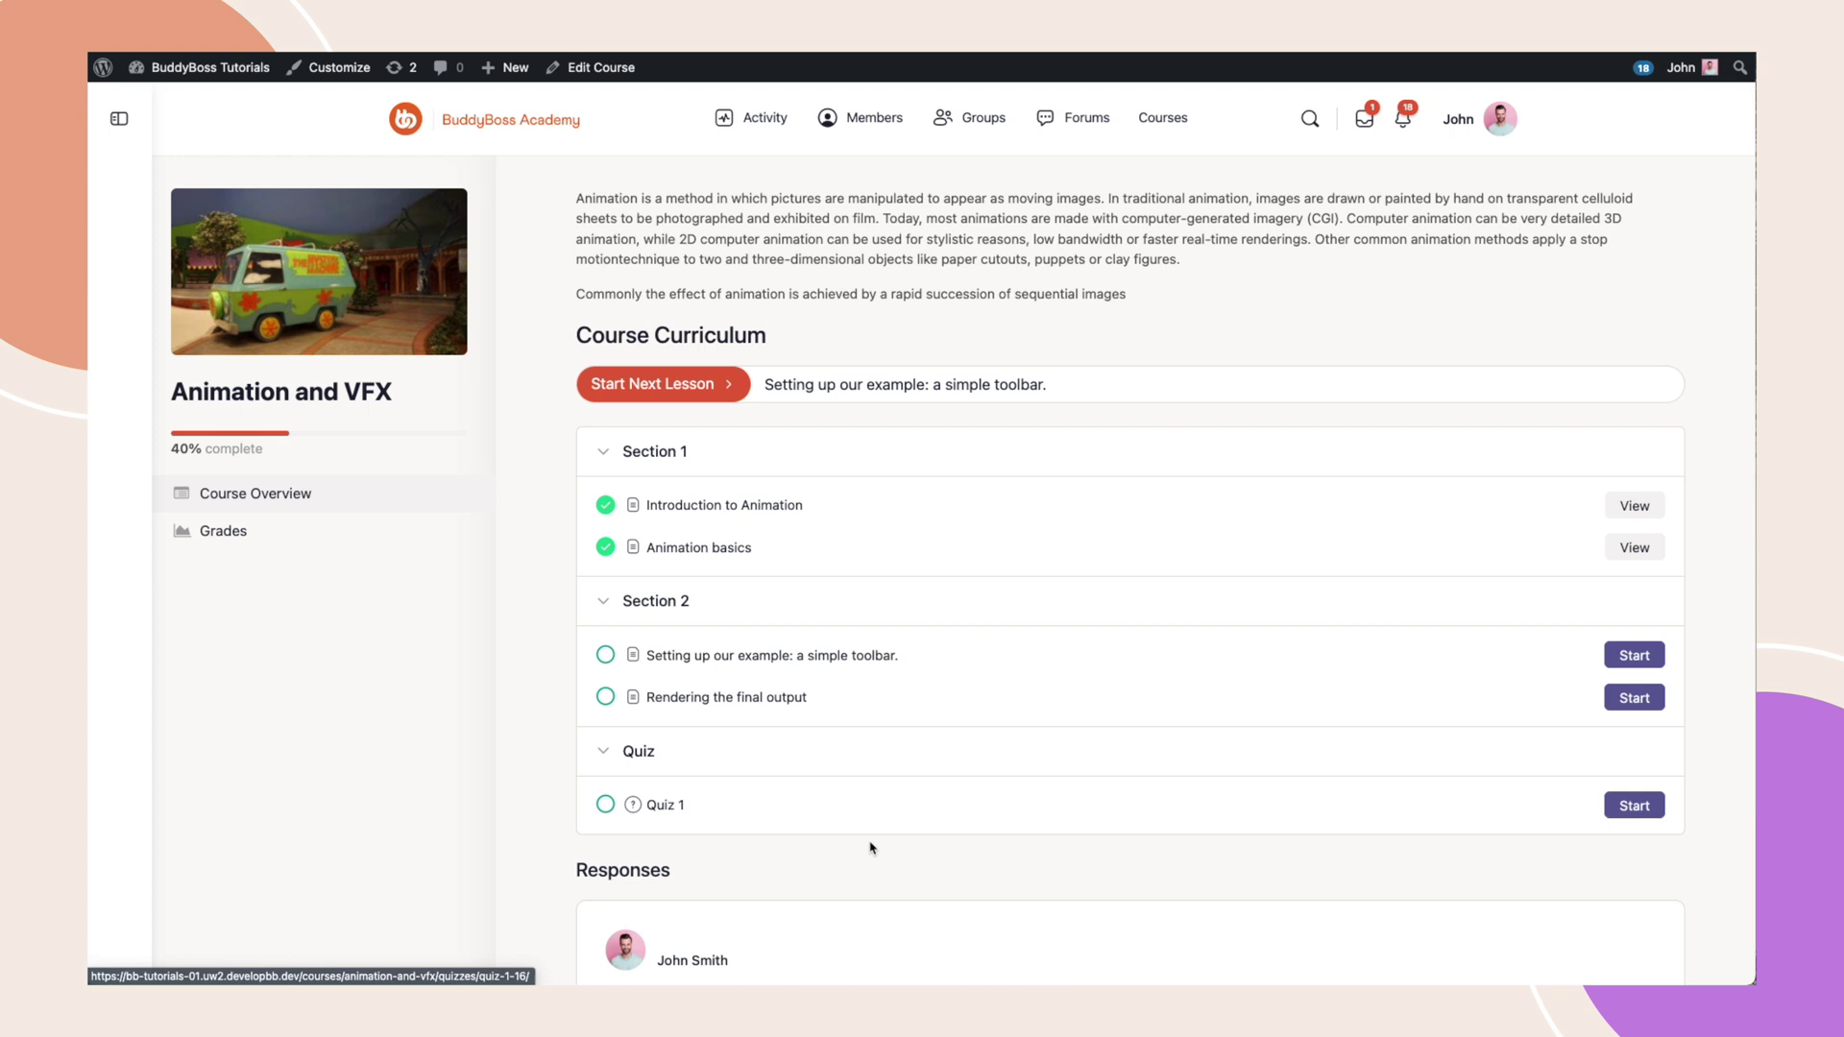
# - Start and complete the toolbar lesson, raising Animation and VFX to 60%, then return to Courses
pyautogui.click(1656, 666)
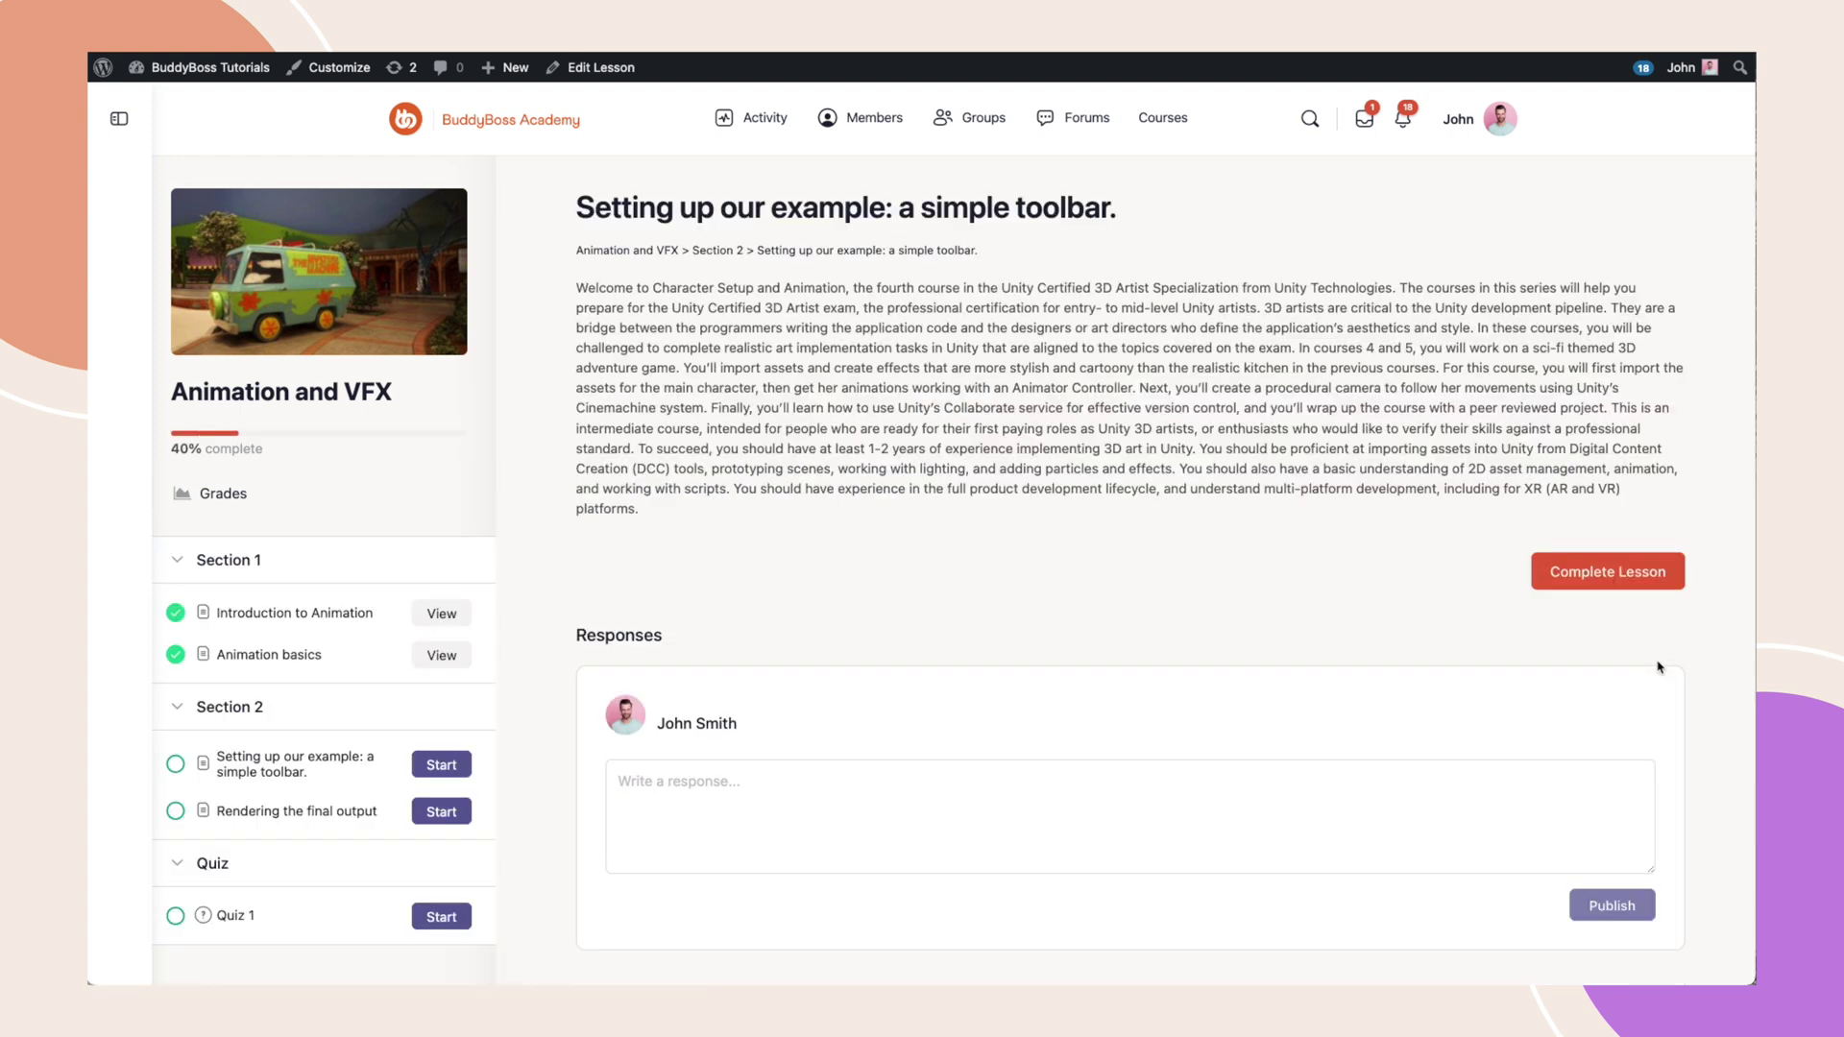
pyautogui.click(1594, 571)
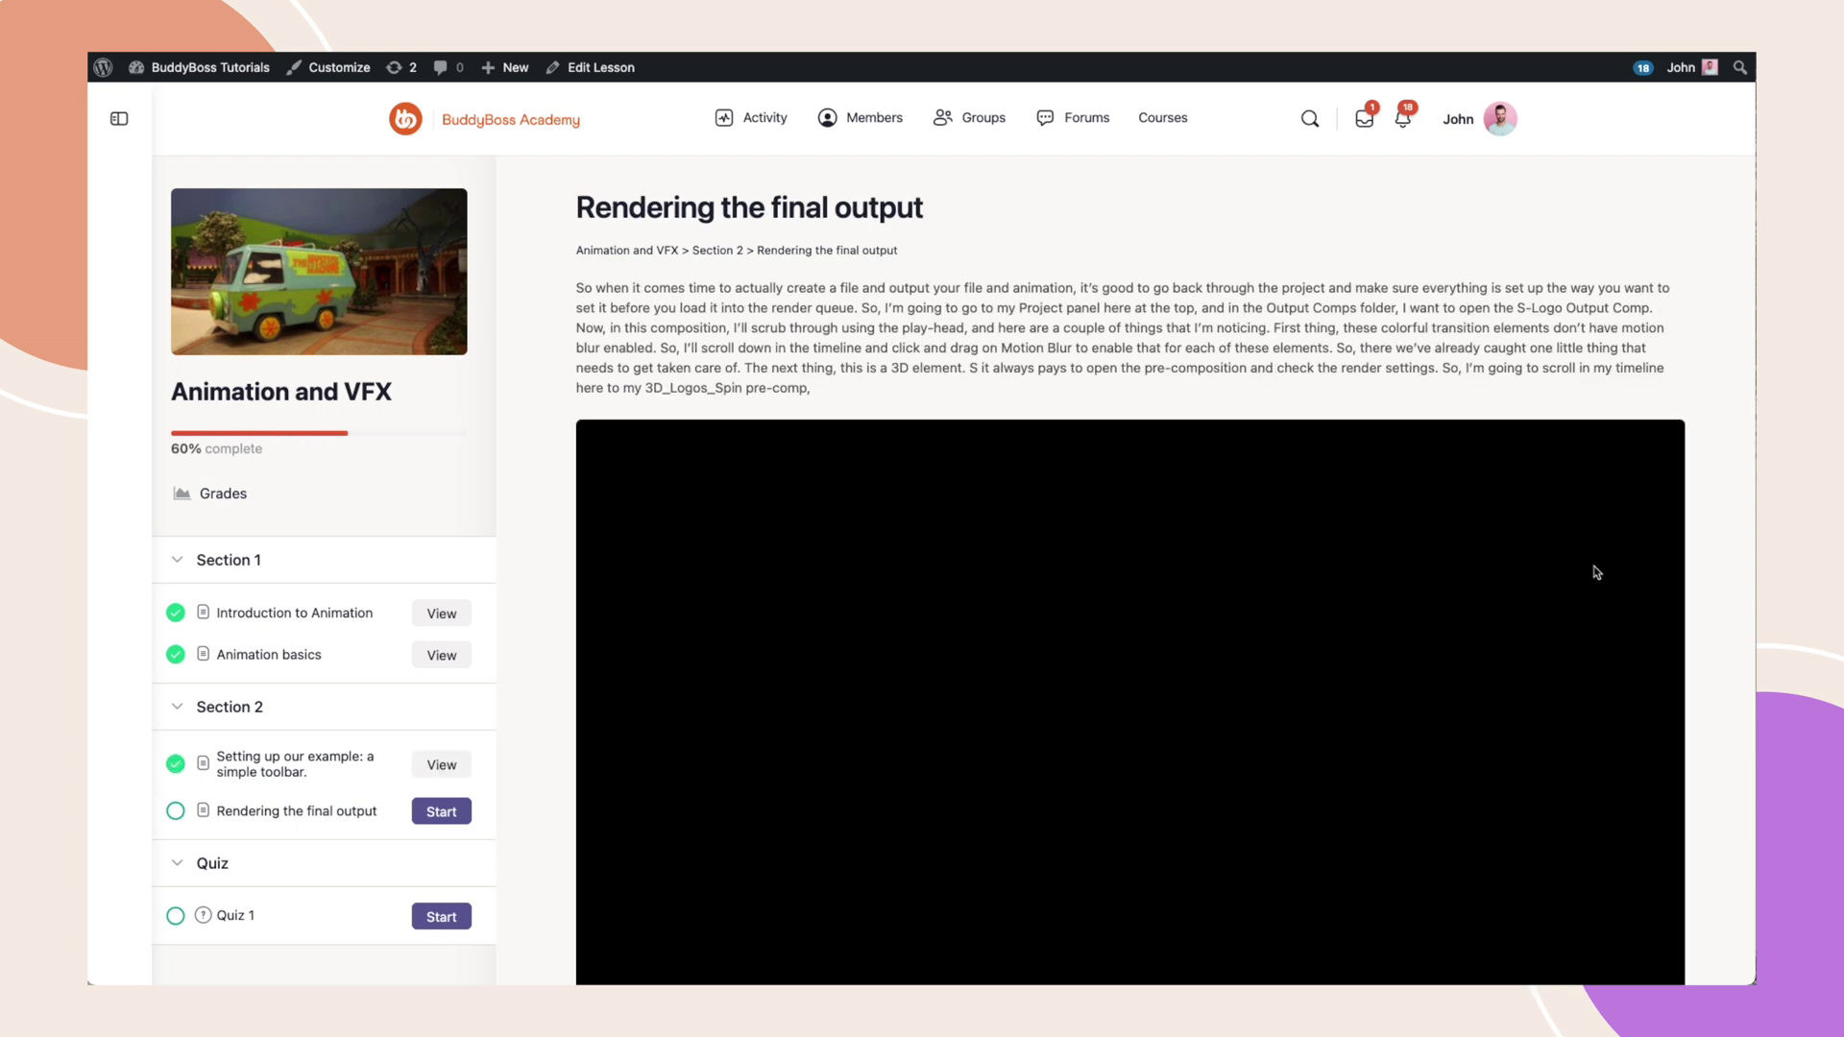
pyautogui.scroll(-5, 1594, 571)
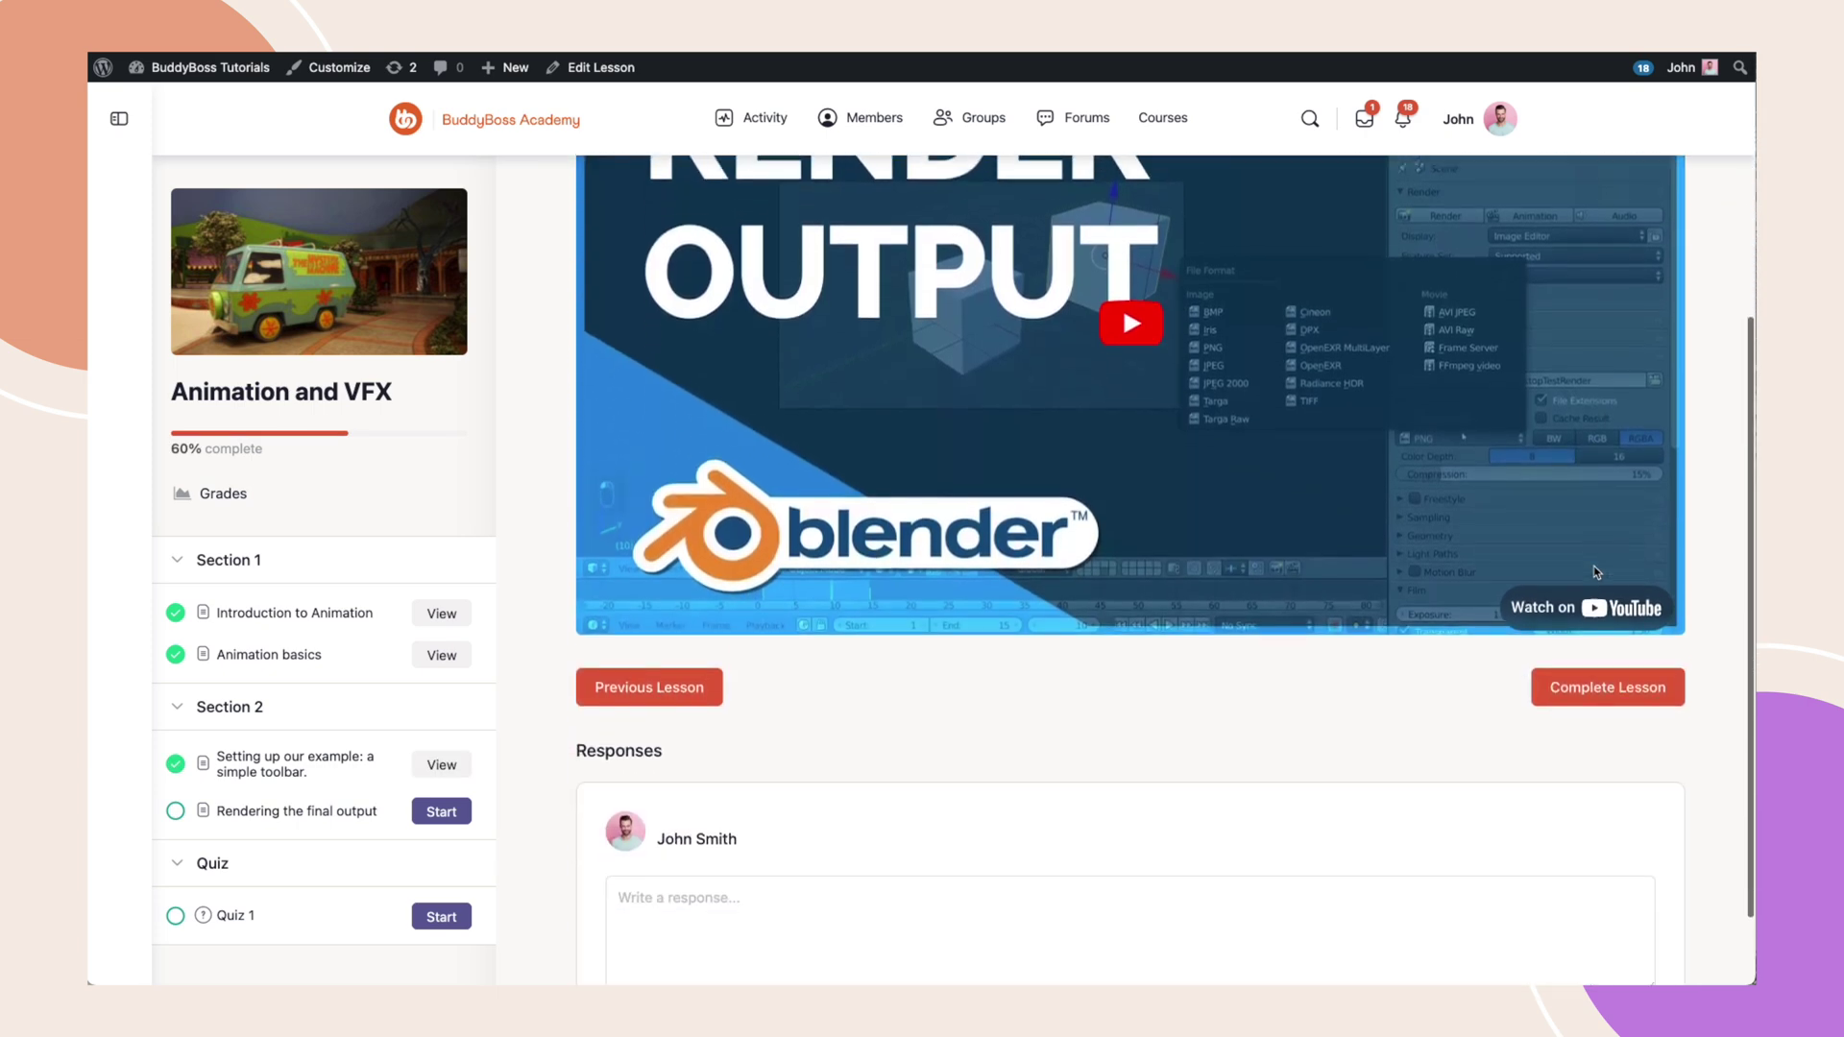
pyautogui.click(1163, 120)
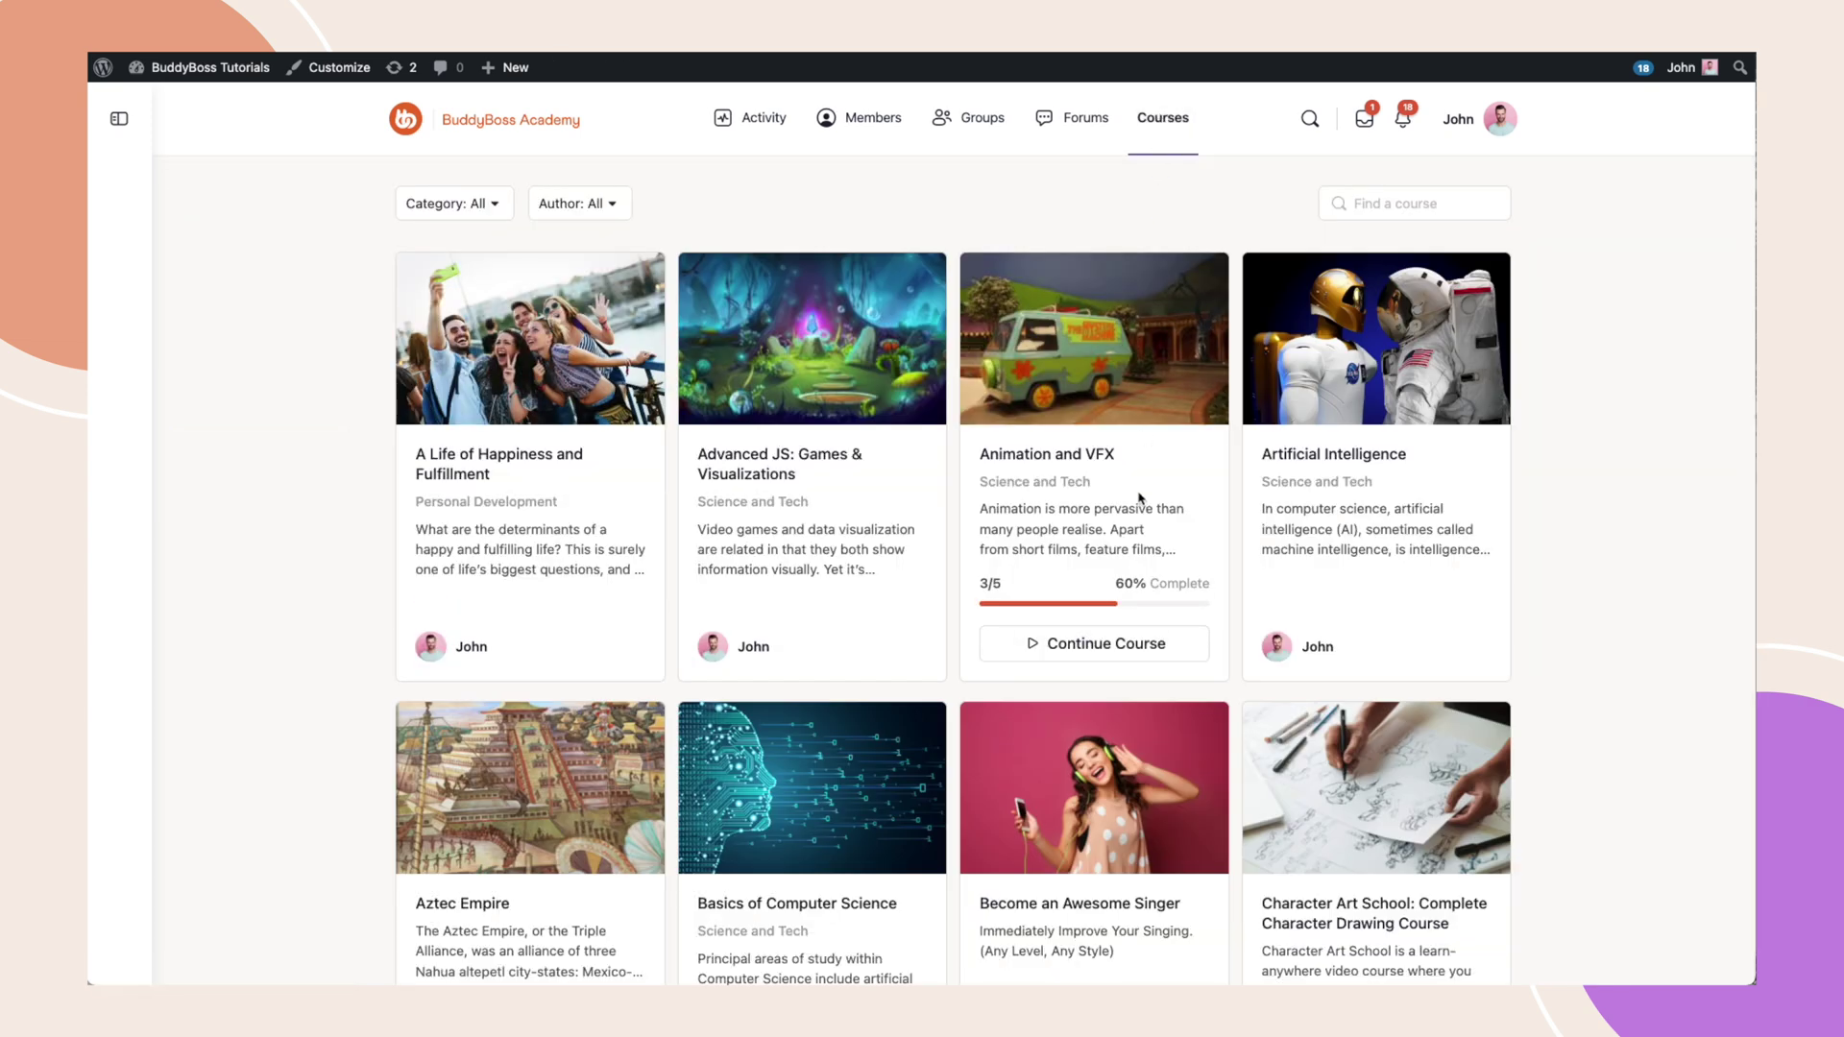
pyautogui.scroll(-5, 1139, 498)
pyautogui.scroll(-2, 1139, 498)
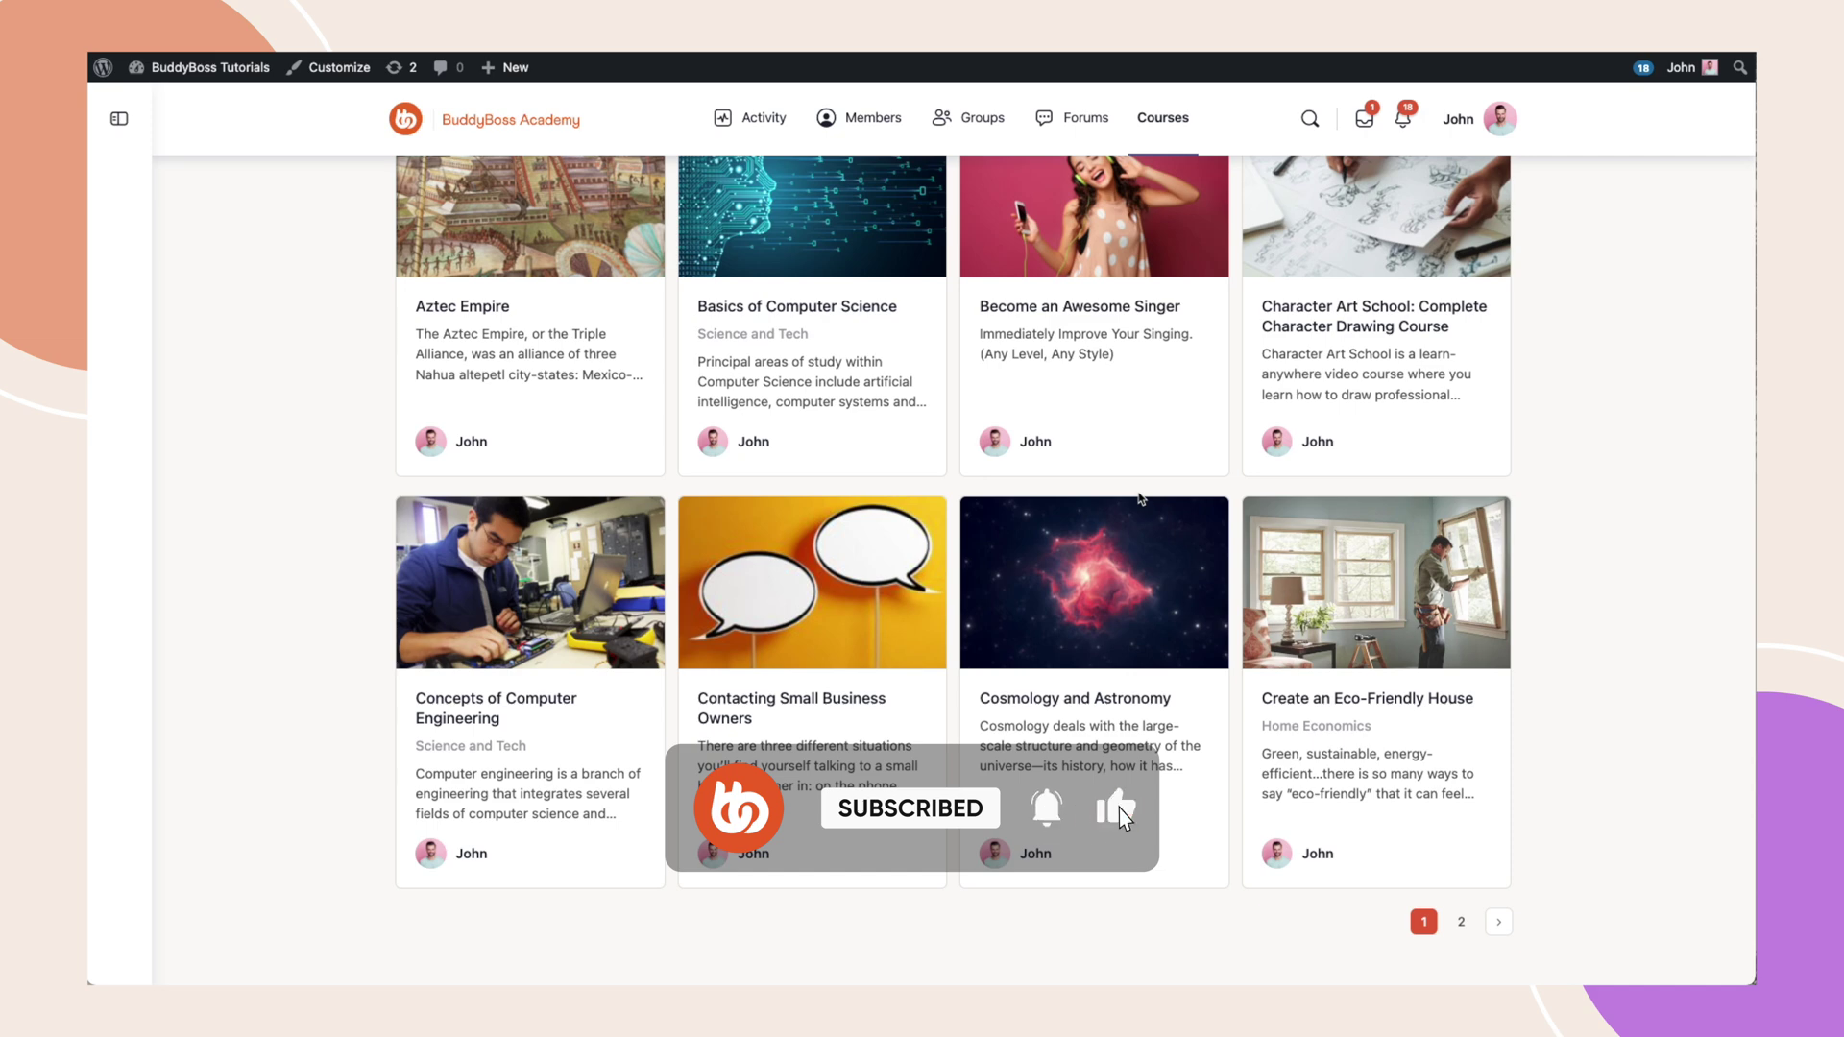
pyautogui.scroll(5, 1140, 499)
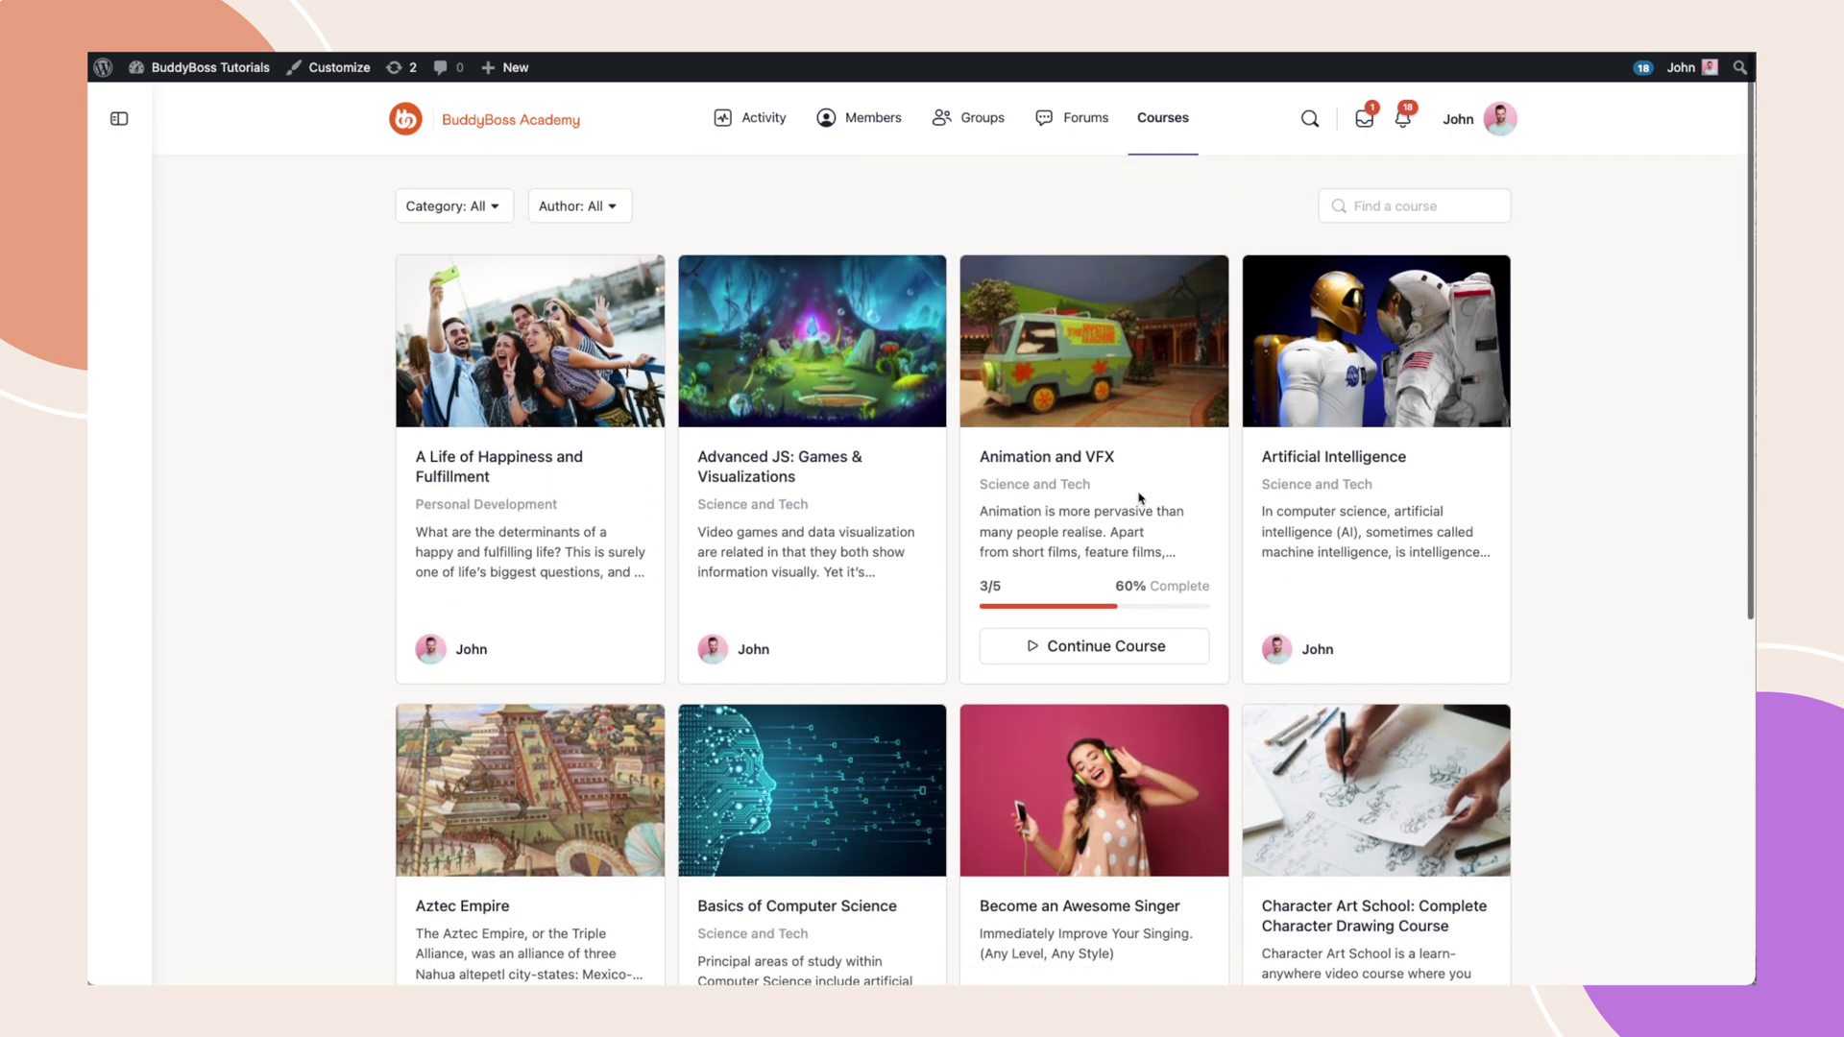
# - Scroll the course grid and open the Category: All filter dropdown
pyautogui.click(494, 210)
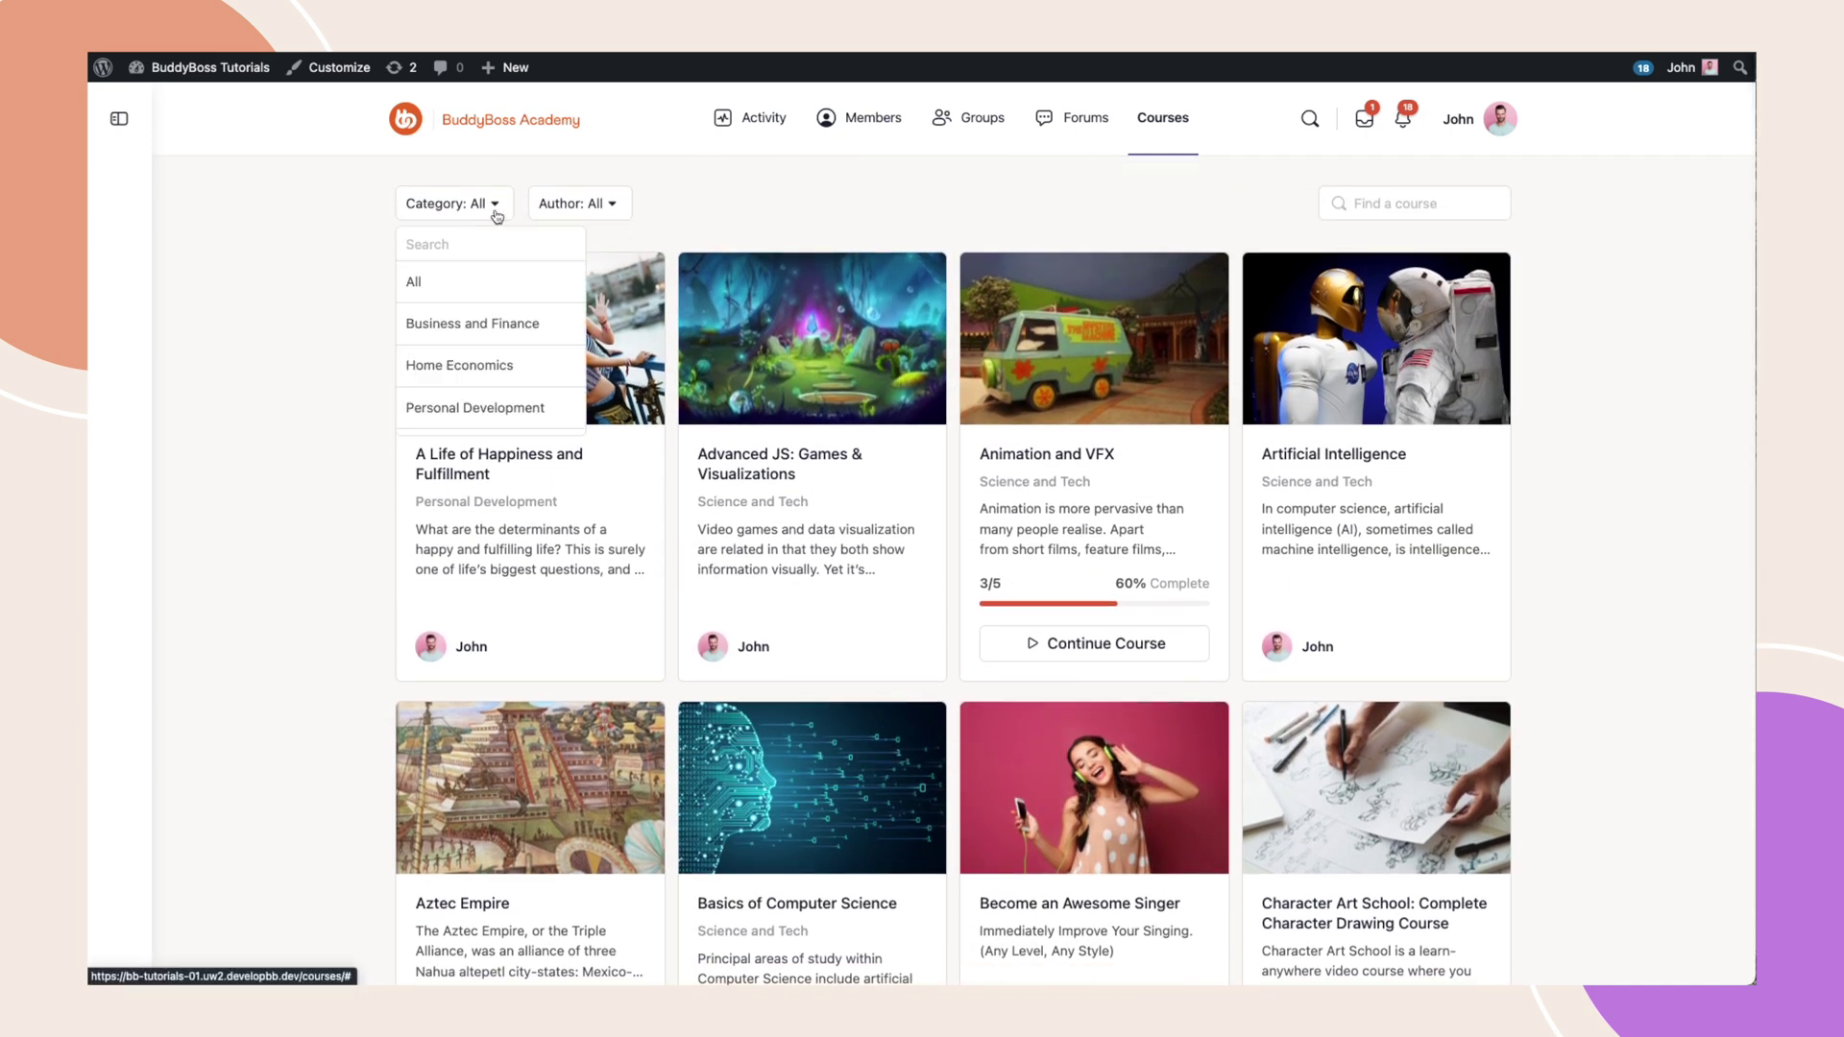